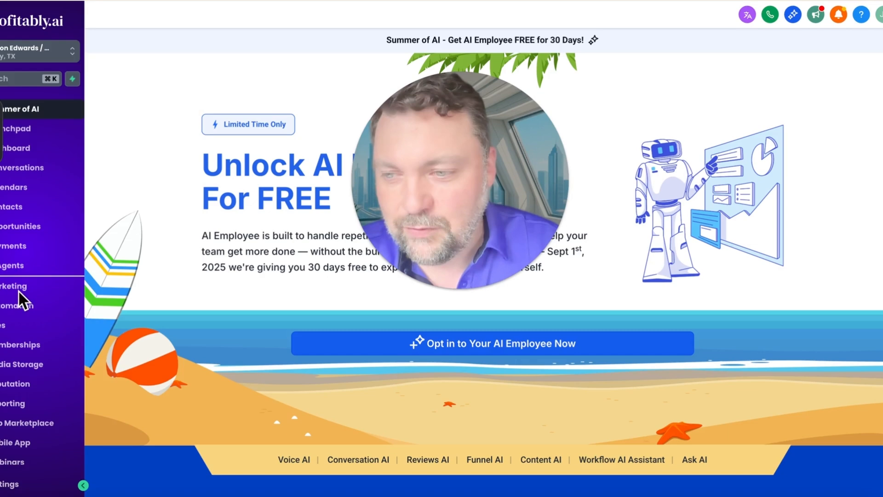
# Go to the Automation workflow list and start a new workflow built using AI.
pyautogui.click(6, 314)
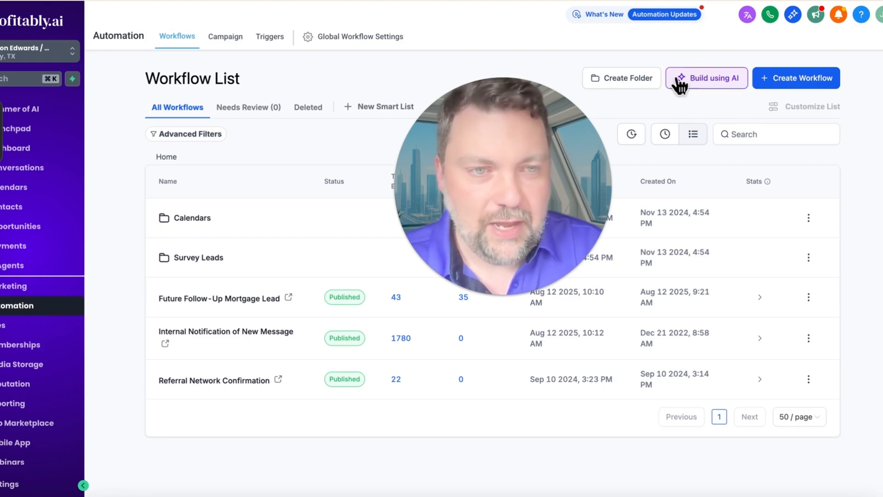
pyautogui.click(706, 79)
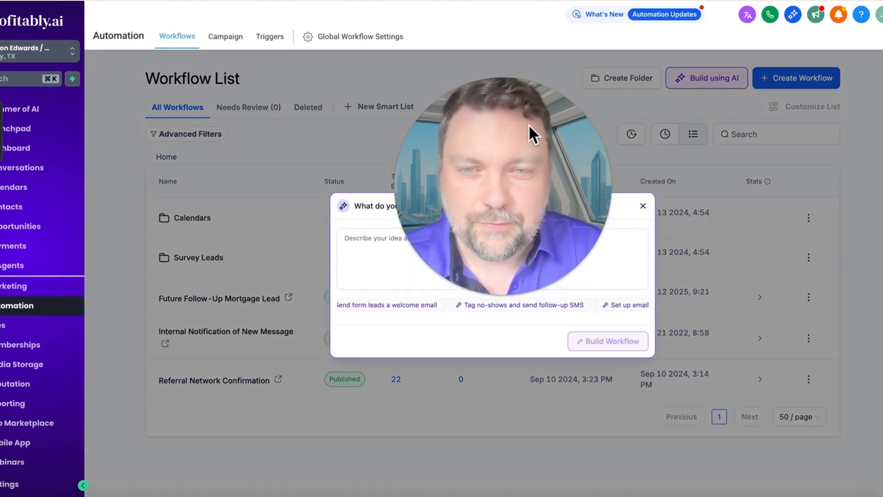
pyautogui.click(408, 243)
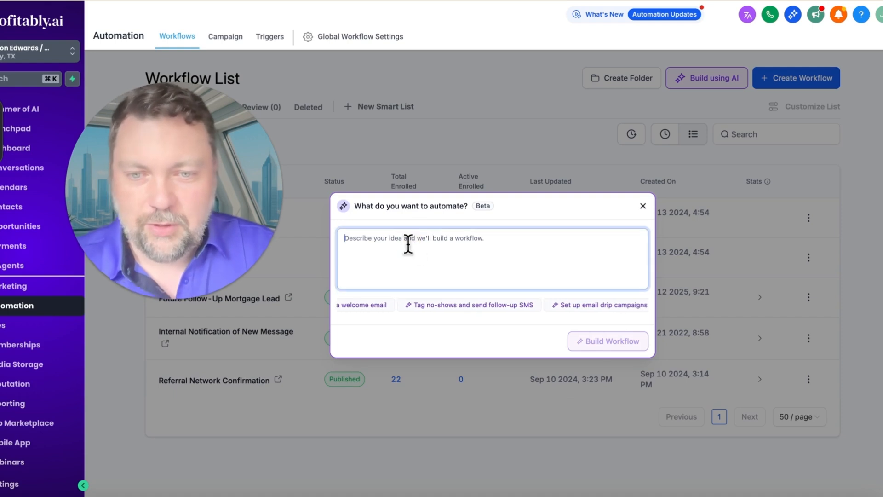
# Begin the automation description with "Write a follow up automation with 8 SMS texts and 8 emails for".
pyautogui.write('Write a f')
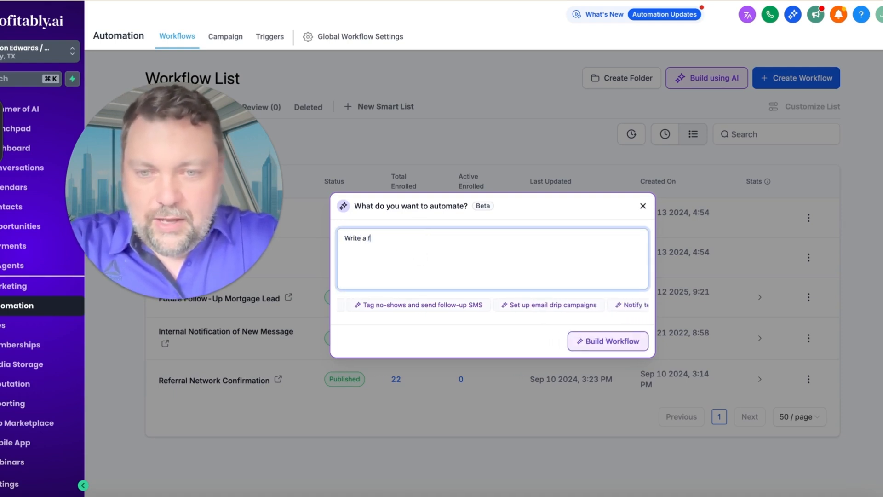
pyautogui.write('ollow up ')
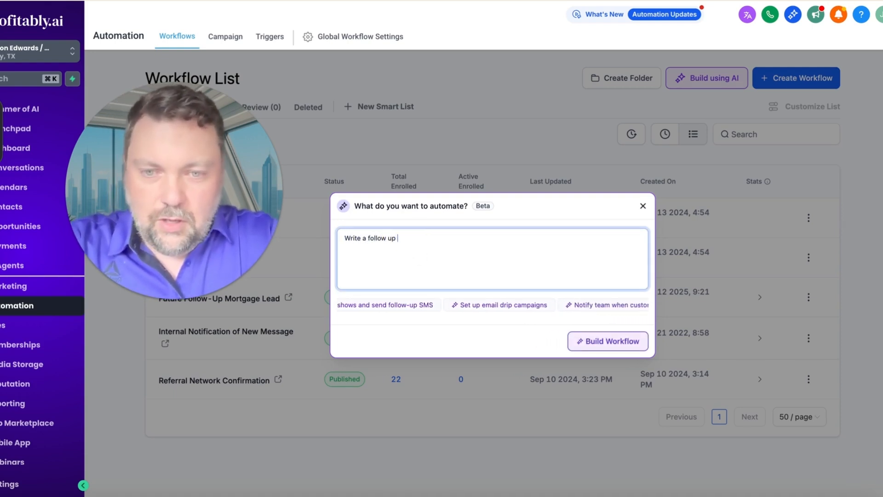
pyautogui.write('automation')
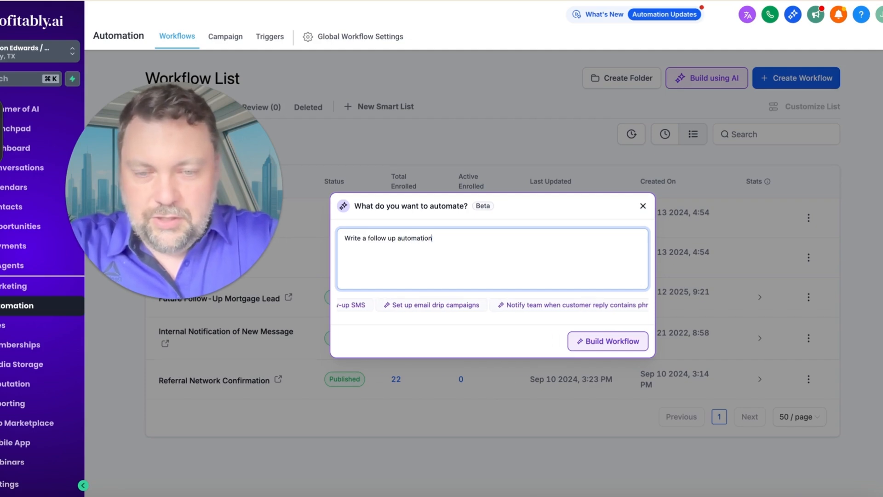
pyautogui.write(' with 8 te')
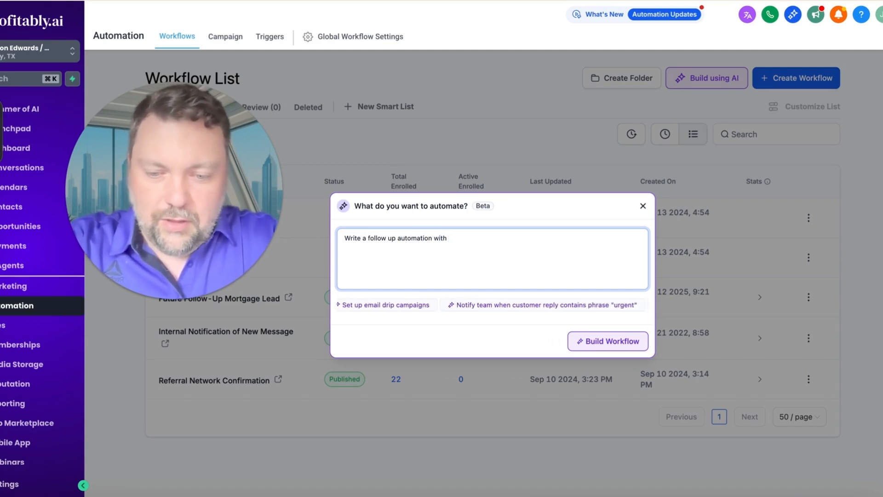
pyautogui.press('BackSpace')
pyautogui.press('BackSpace')
pyautogui.write('SM')
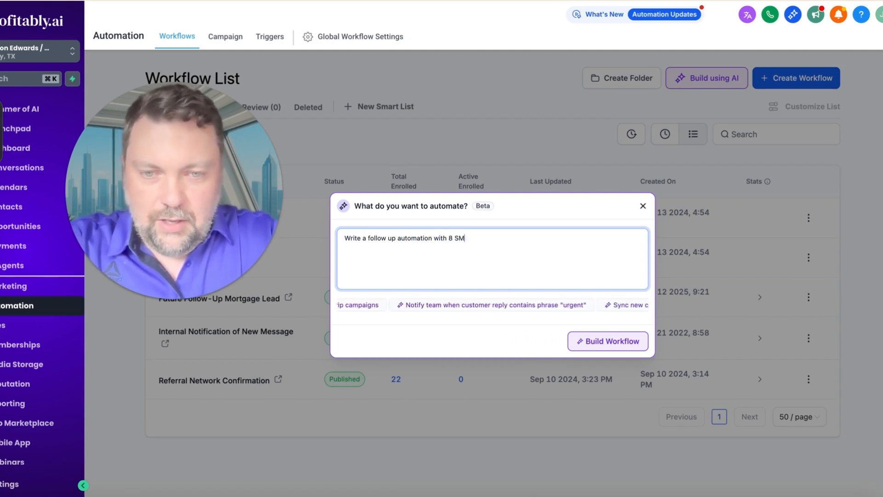
pyautogui.write('S texts ')
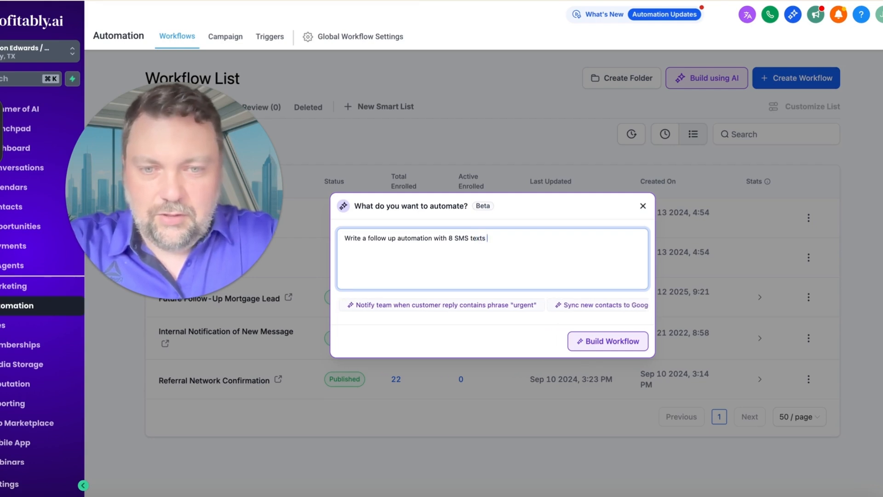
pyautogui.write('and 8 ema')
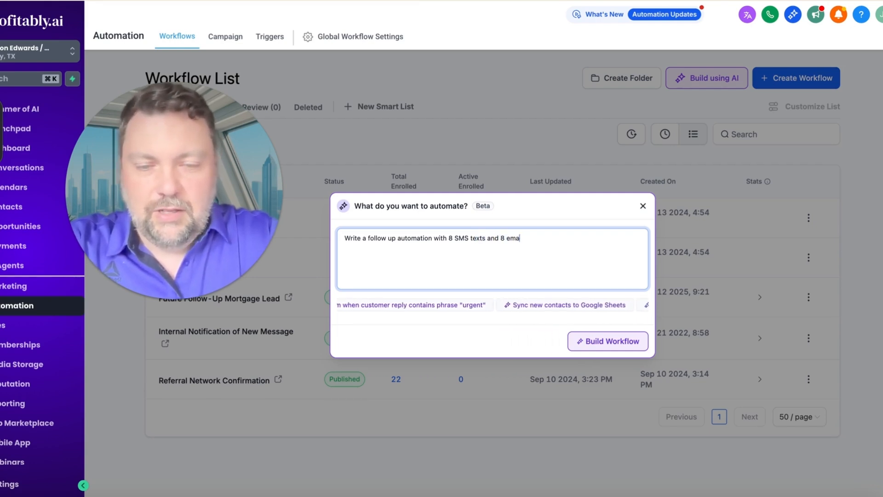
pyautogui.write('ils for people that f')
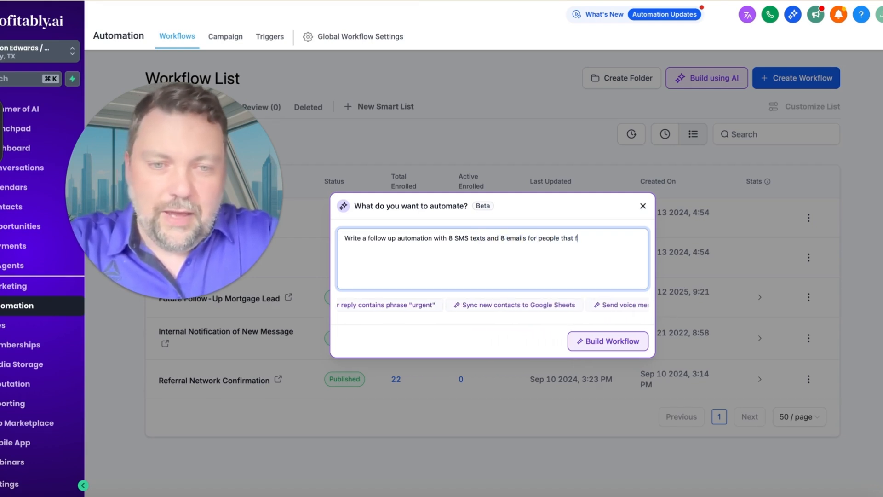
pyautogui.write('illed out a form for ')
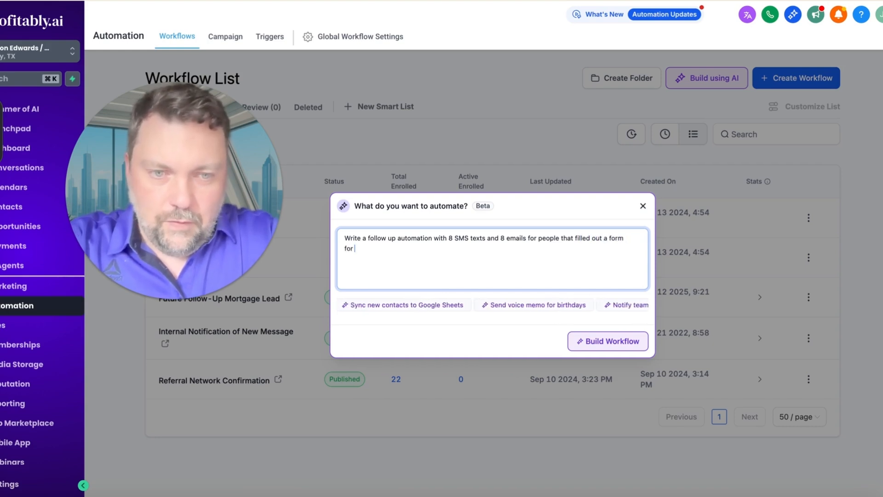
pyautogui.write('a 1% down home loan, but')
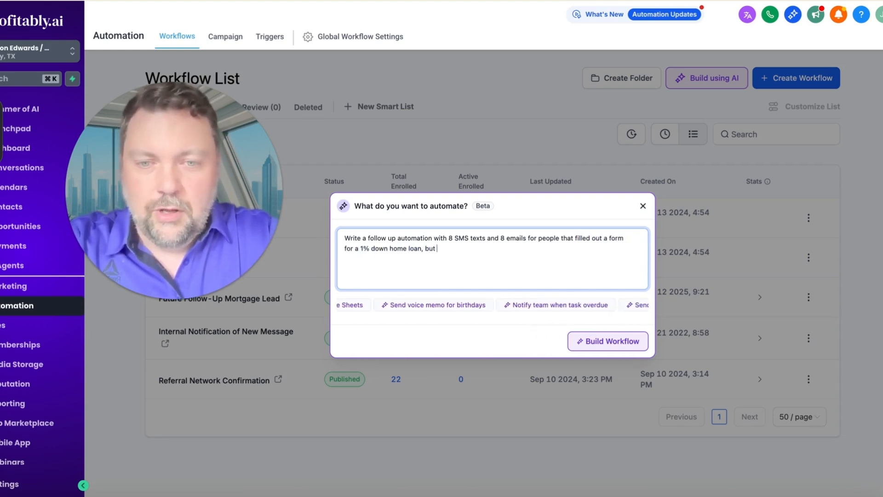
pyautogui.write(" haven't responded yet.")
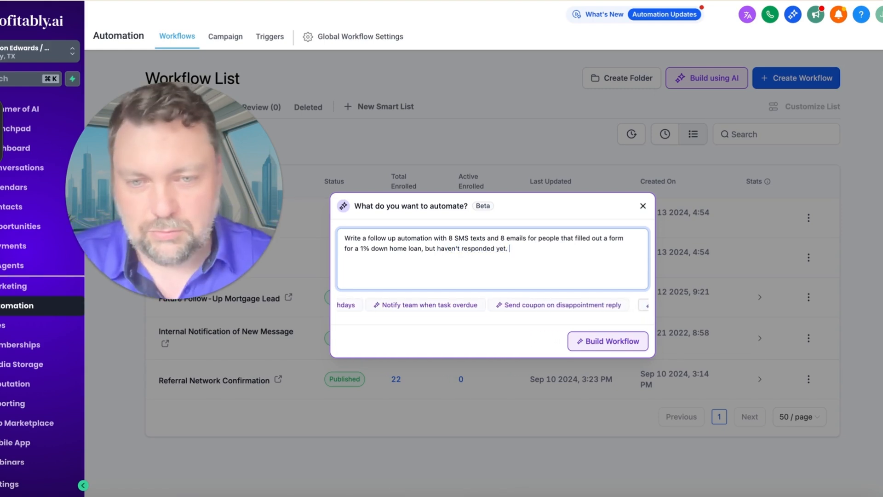
# Finish the description with "people that filled out a form for a 1% down home loan, but haven't responded yet." and build the workflow.
pyautogui.click(610, 340)
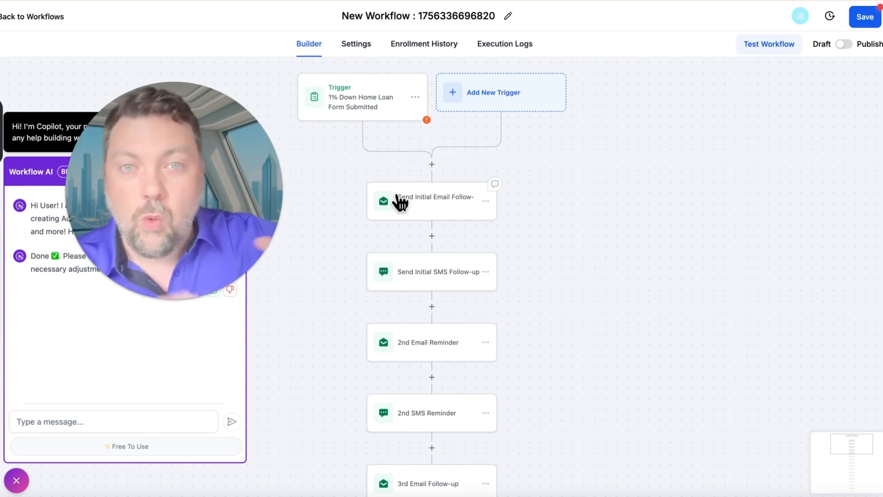
# Set the form-submitted trigger's form filter to "Home Loan Consultation (+ Pre-qualifying Questions)" and save the trigger.
pyautogui.click(348, 107)
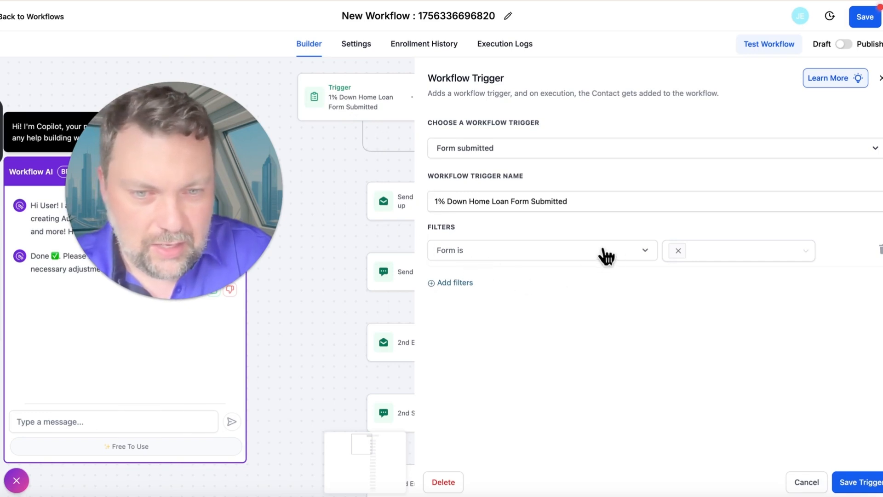
pyautogui.click(680, 251)
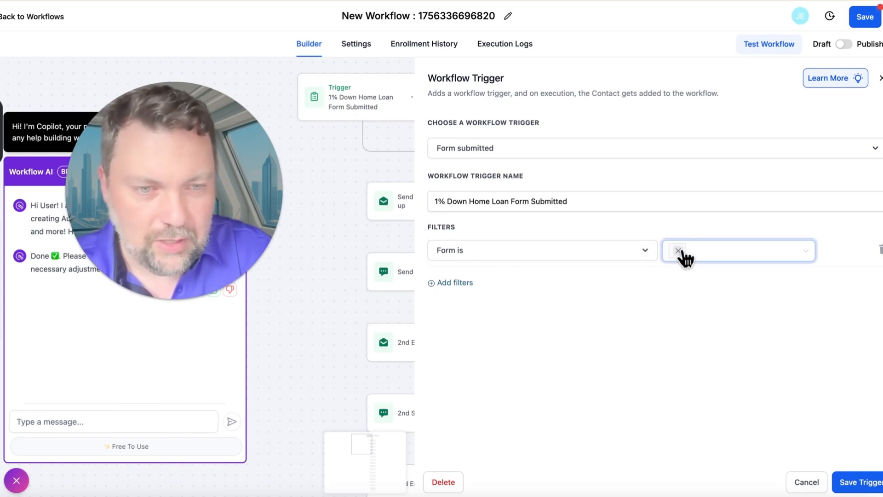
pyautogui.click(730, 251)
pyautogui.scroll(-2, 737, 345)
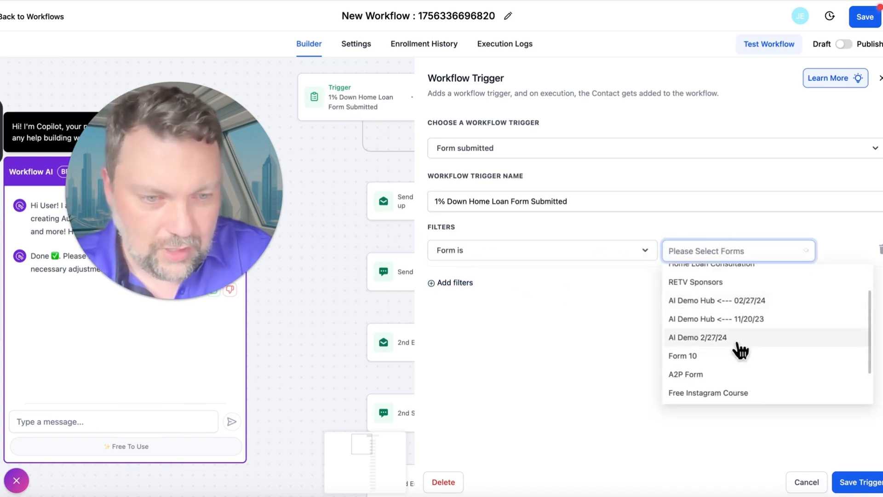
pyautogui.scroll(2, 736, 368)
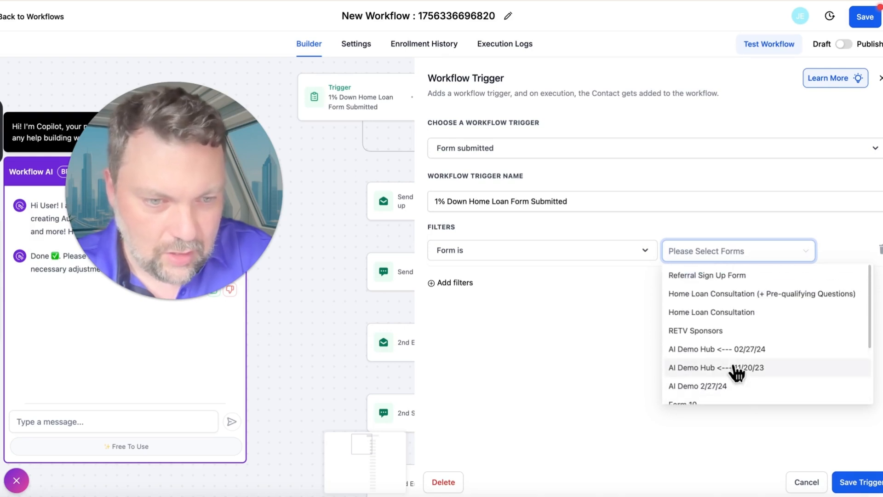
pyautogui.click(701, 297)
pyautogui.click(605, 323)
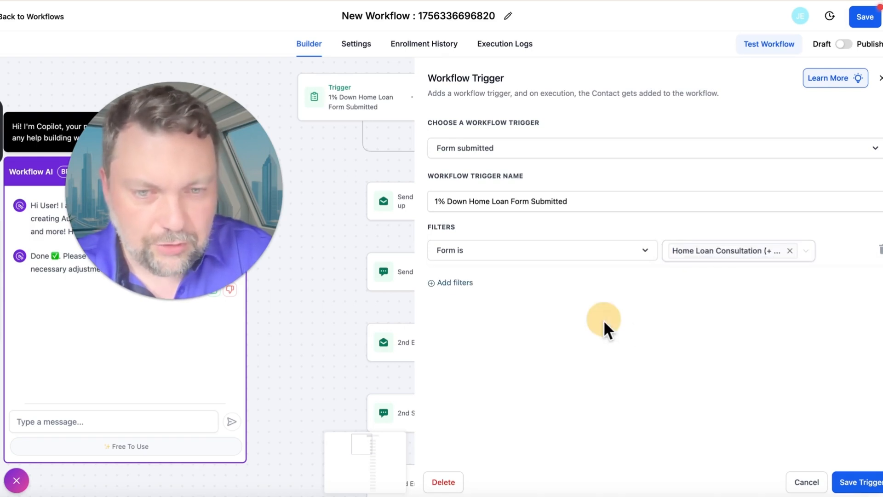
pyautogui.click(859, 483)
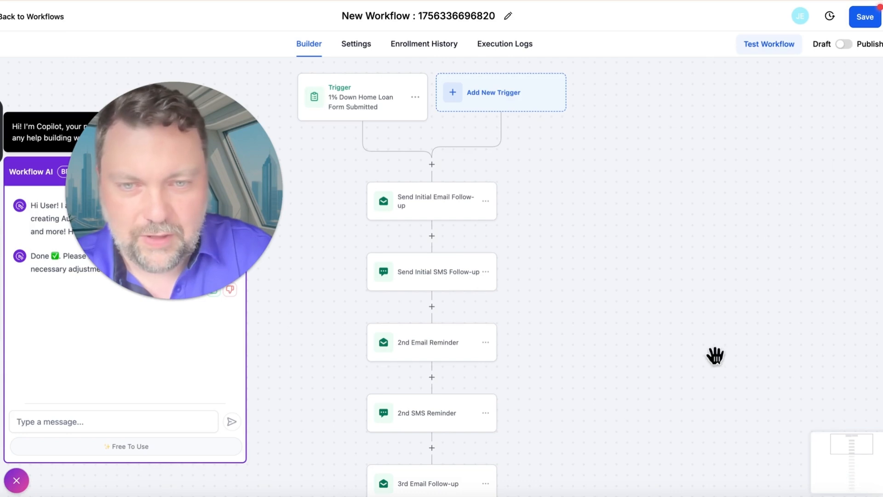
# Open the Send Initial Email Follow-up action and read through its subject line and full message.
pyautogui.click(401, 213)
pyautogui.scroll(-3, 636, 345)
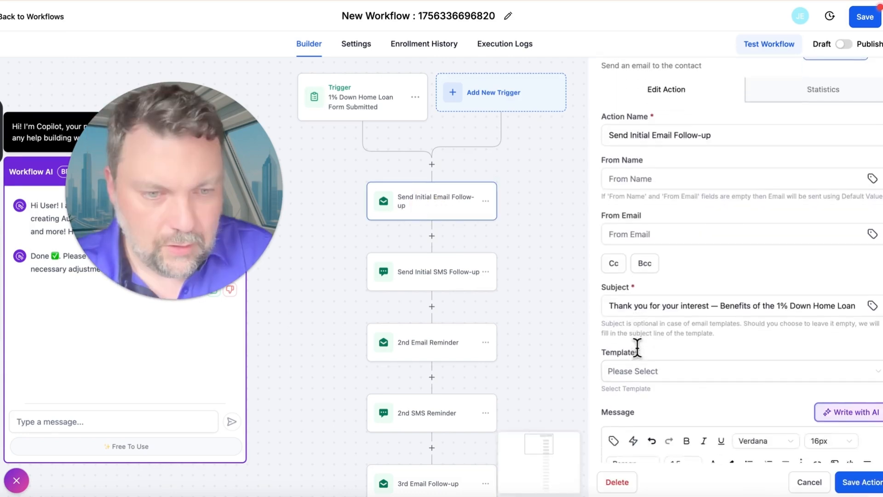
pyautogui.click(736, 240)
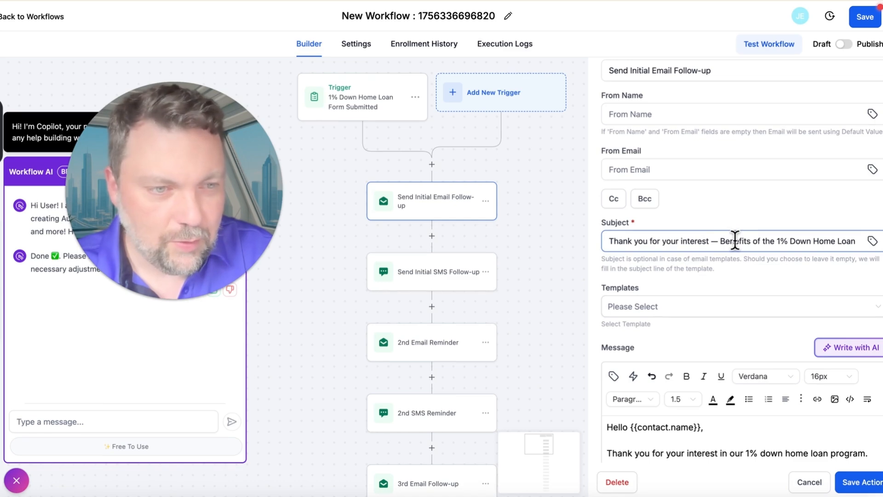
pyautogui.scroll(-4, 746, 357)
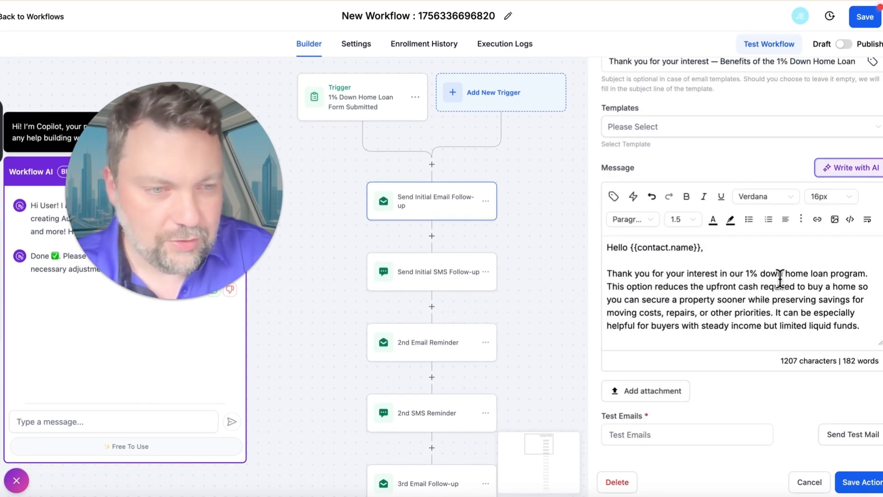
pyautogui.scroll(-1, 782, 282)
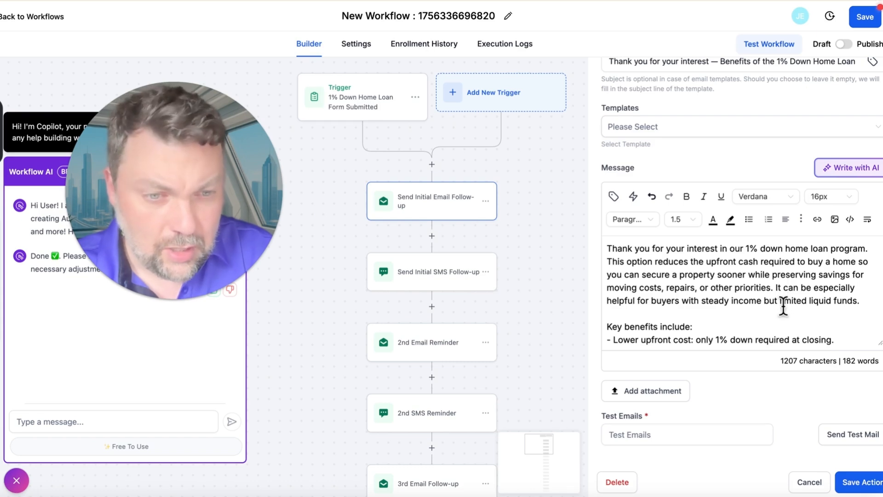
pyautogui.scroll(-1, 765, 319)
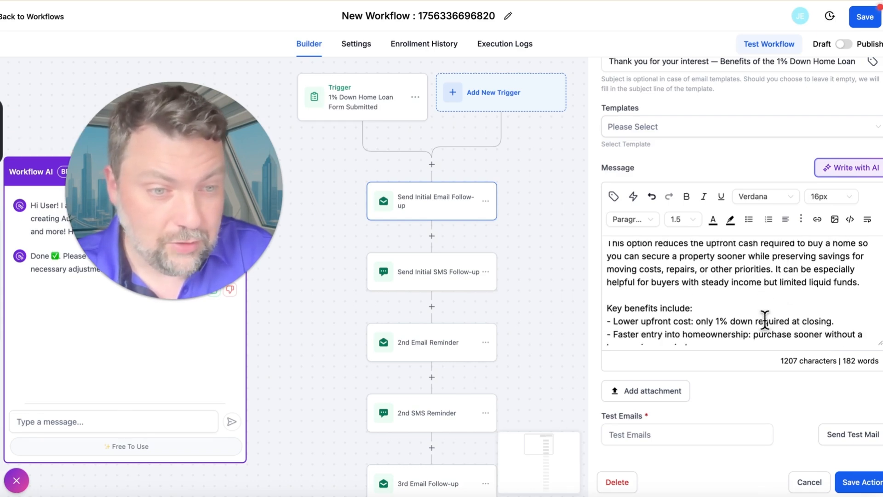
pyautogui.scroll(-4, 765, 320)
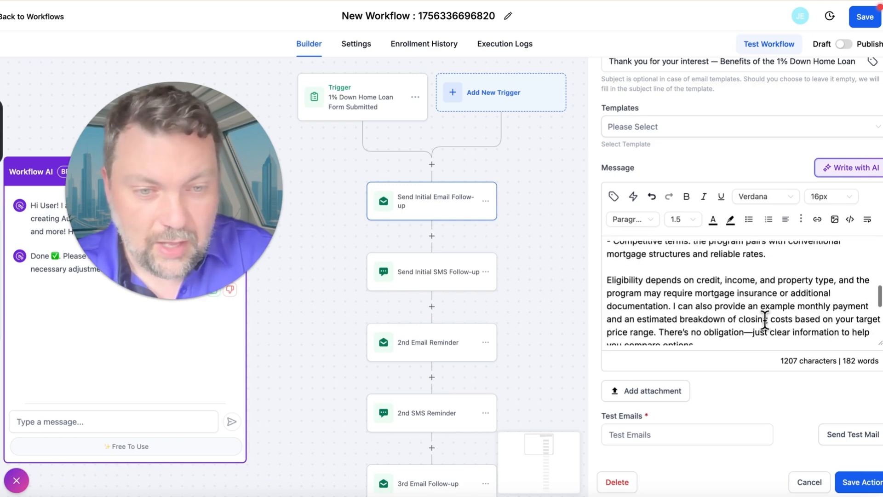
pyautogui.scroll(-2, 765, 320)
pyautogui.scroll(-4, 765, 320)
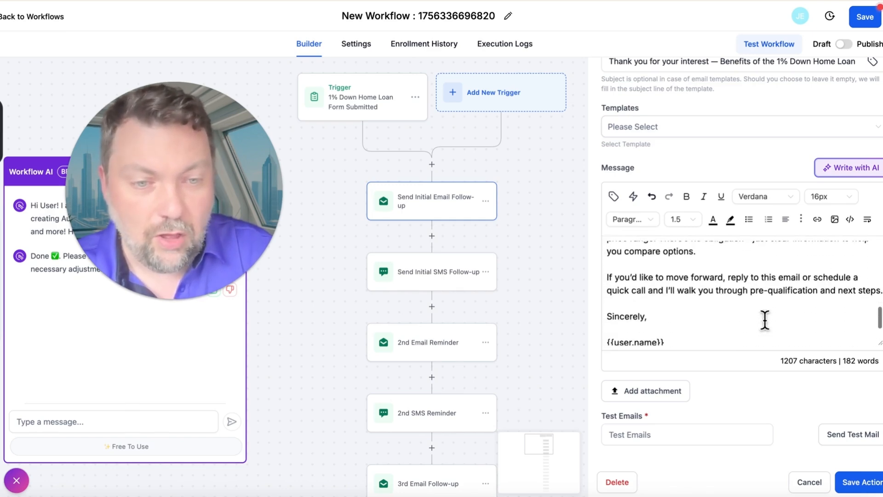
pyautogui.scroll(8, 765, 320)
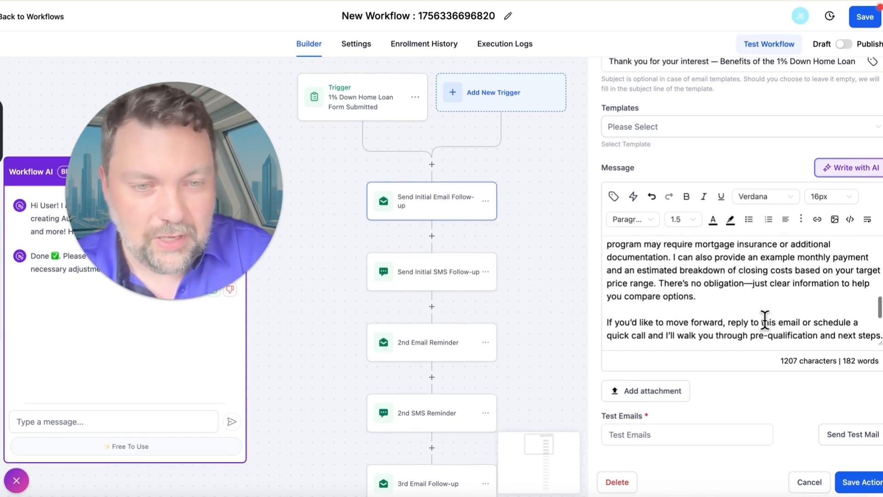
pyautogui.scroll(2, 659, 299)
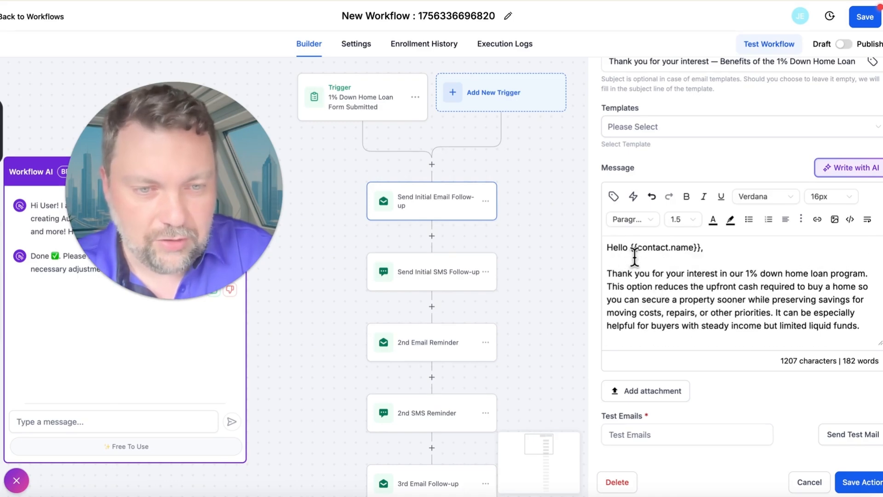
# Examine the contact name placeholder in the initial email's greeting and the user placeholders in its signature.
pyautogui.moveTo(702, 249); pyautogui.dragTo(634, 249)
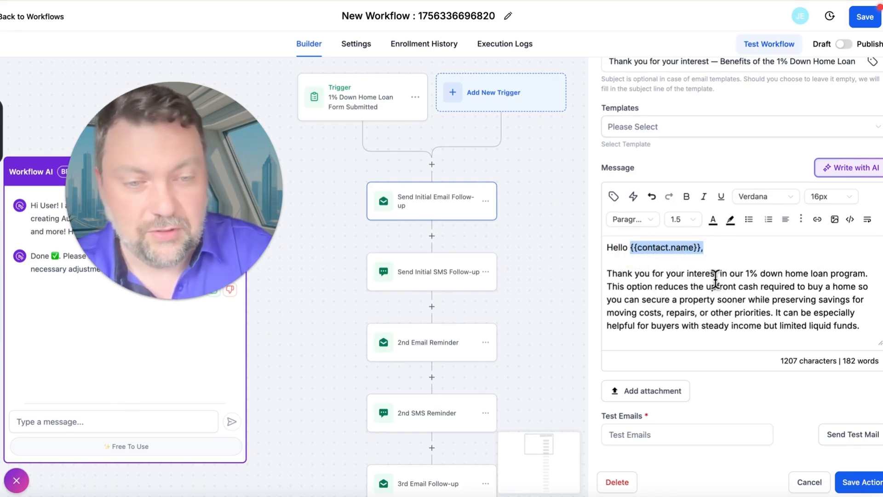
pyautogui.scroll(-10, 715, 278)
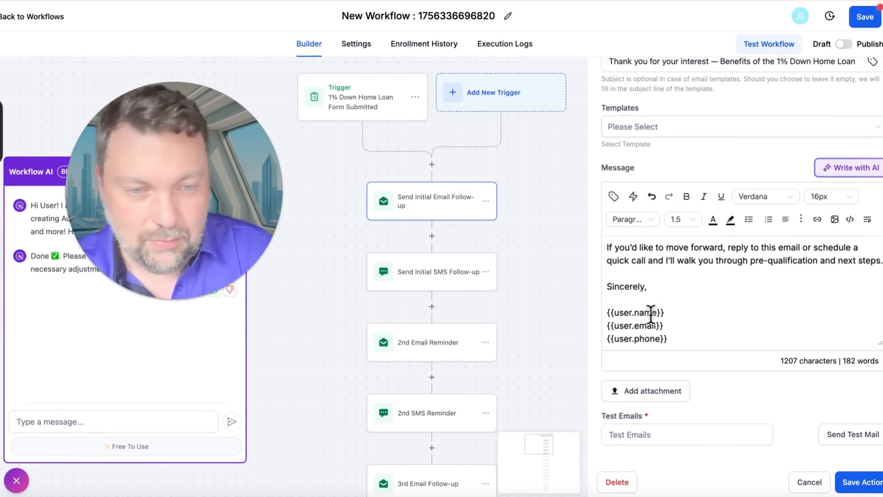
pyautogui.scroll(10, 667, 325)
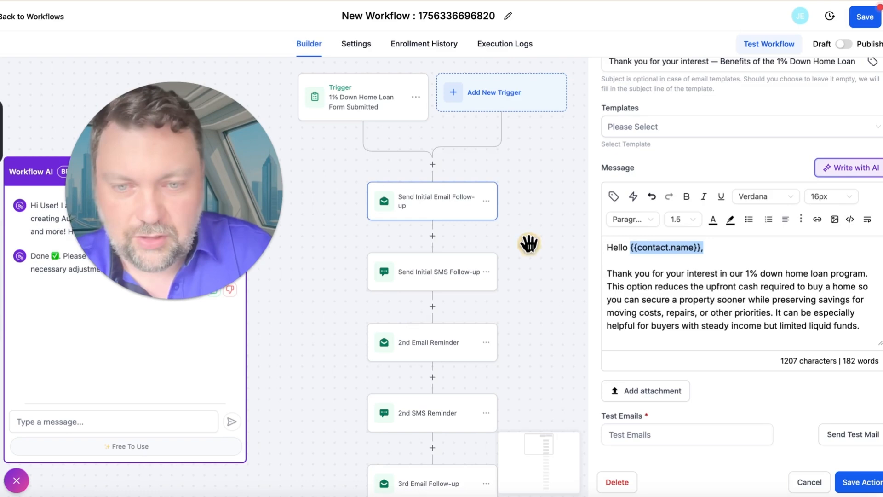
pyautogui.click(443, 210)
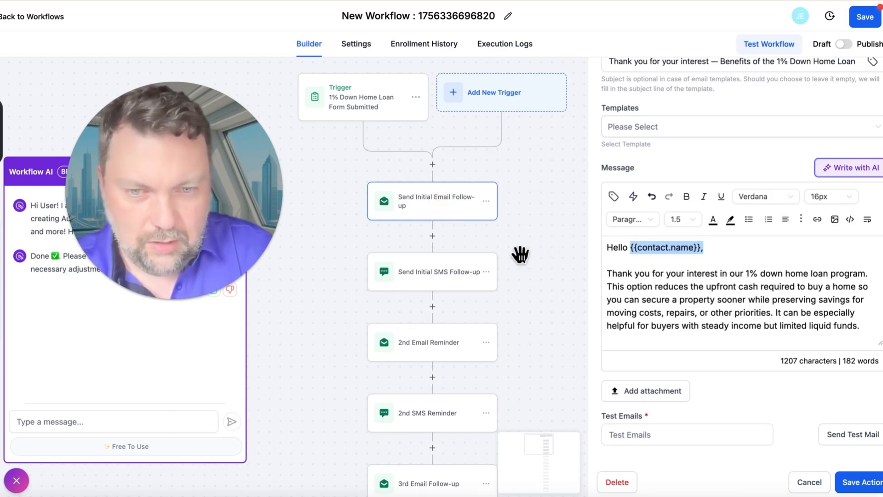
# Open the Send Initial SMS Follow-up action, read its message, and check which actions follow it.
pyautogui.click(425, 280)
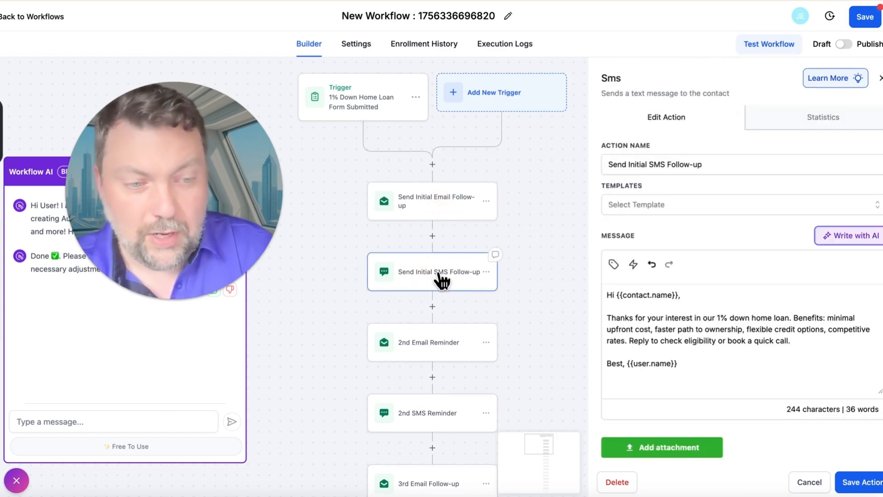
pyautogui.scroll(-5, 510, 299)
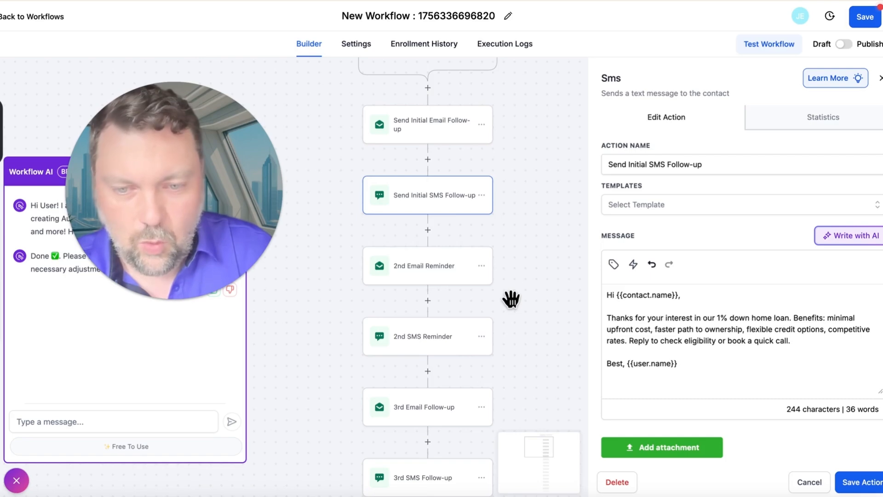
pyautogui.scroll(3, 511, 299)
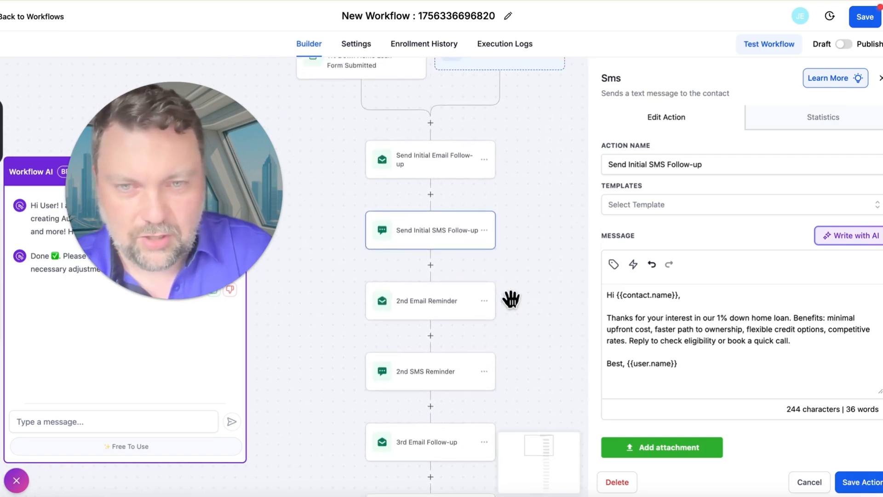
pyautogui.scroll(2, 511, 299)
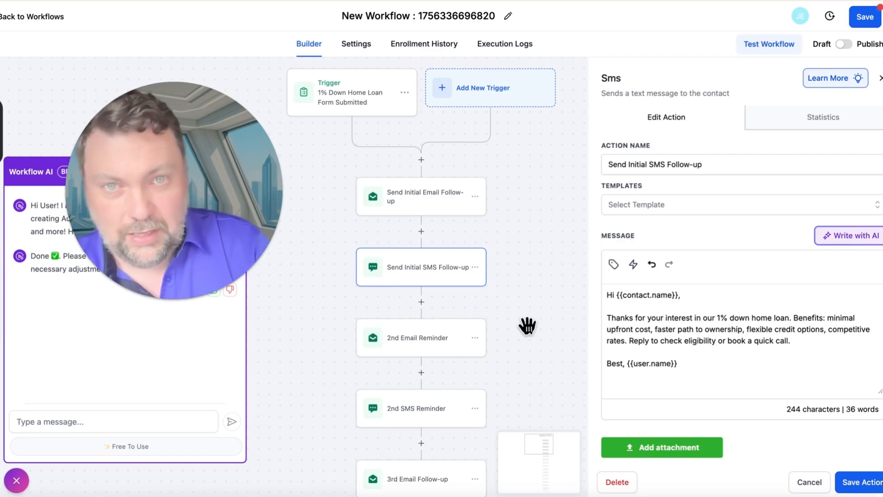
# Insert a Wait action with a time delay of 1 between Send Initial SMS Follow-up and 2nd Email Reminder, and save the action.
pyautogui.click(421, 302)
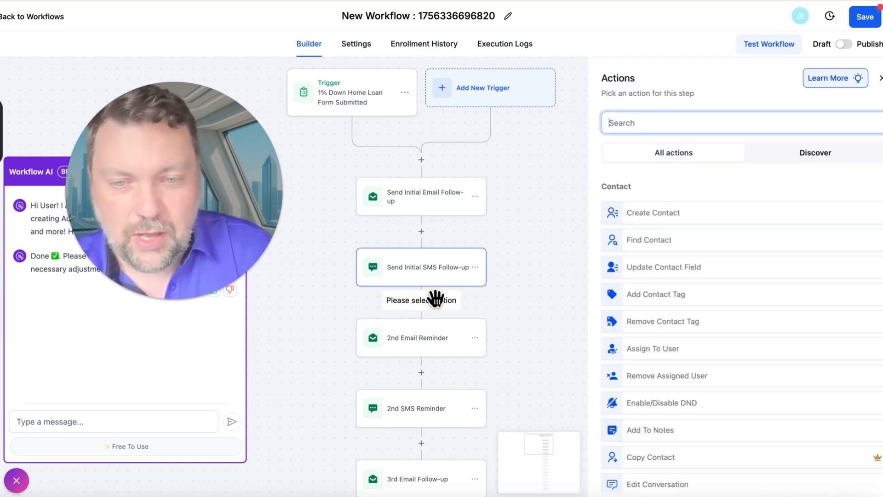
pyautogui.click(658, 123)
pyautogui.write('wait')
pyautogui.click(642, 210)
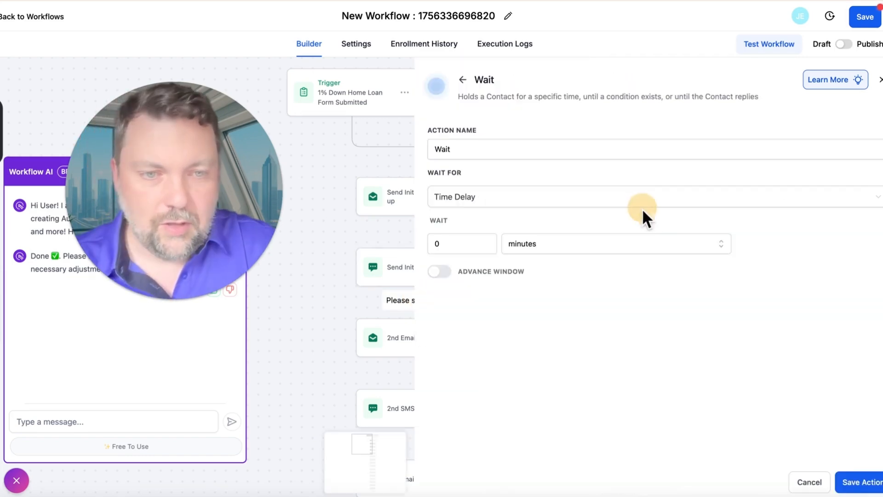
pyautogui.write('1')
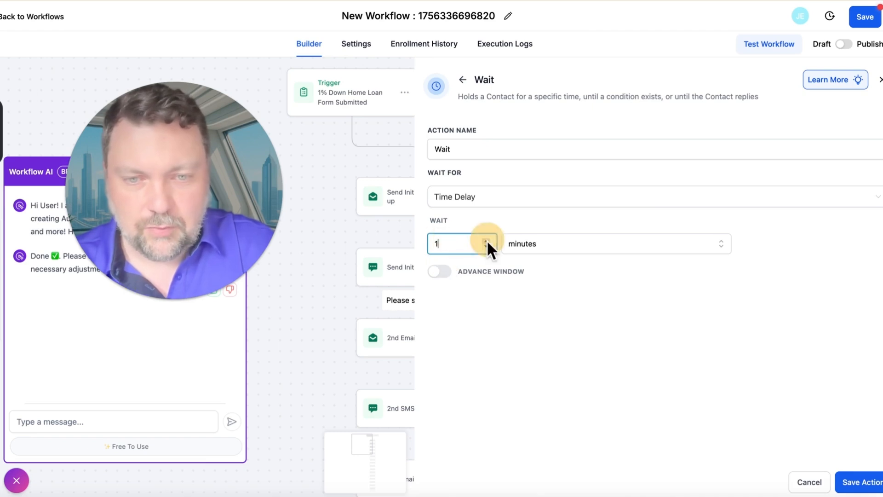
pyautogui.click(551, 248)
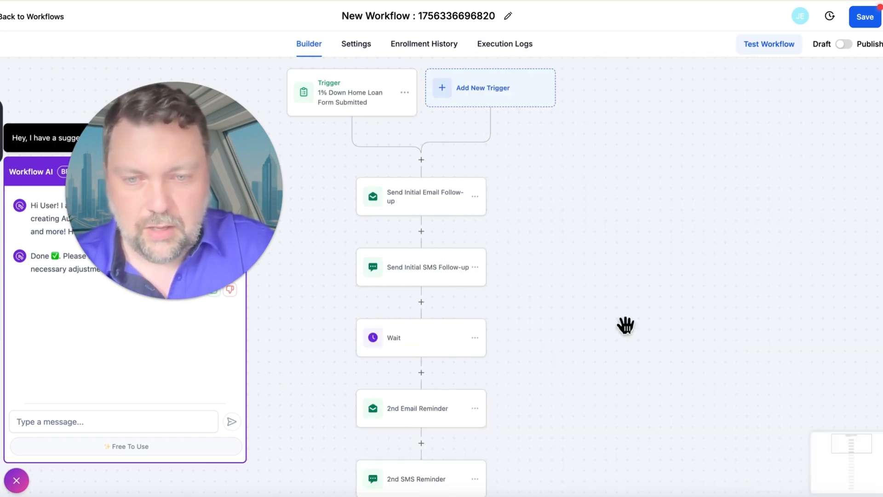
pyautogui.scroll(-10, 545, 336)
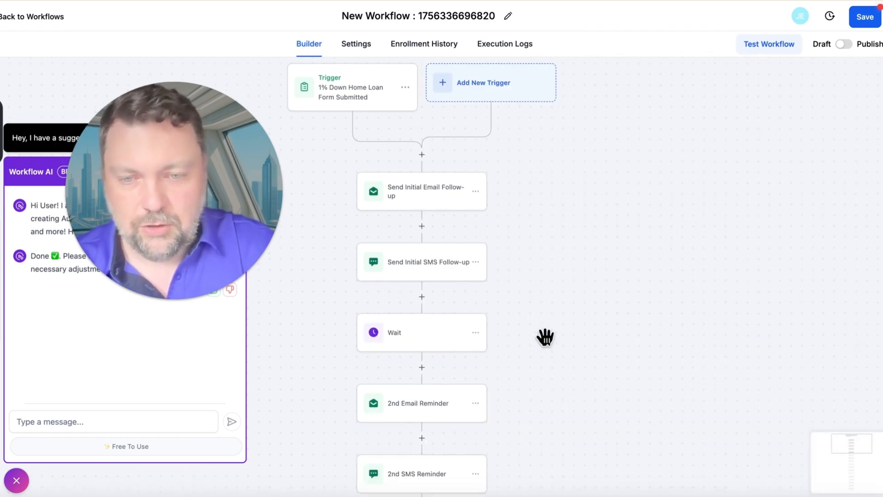
# Look through the whole sequence of email and SMS follow-ups and reopen the initial SMS to reread its message.
pyautogui.scroll(-10, 545, 337)
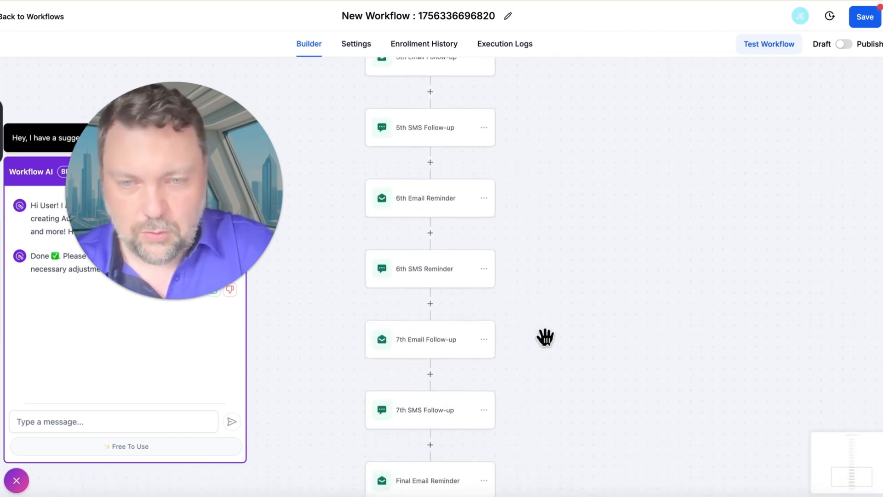
pyautogui.scroll(9, 545, 337)
pyautogui.scroll(10, 545, 336)
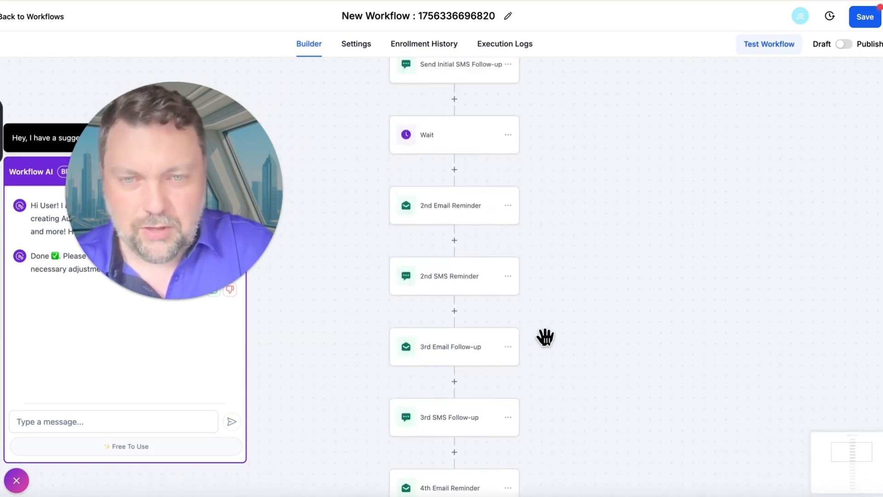
pyautogui.click(470, 279)
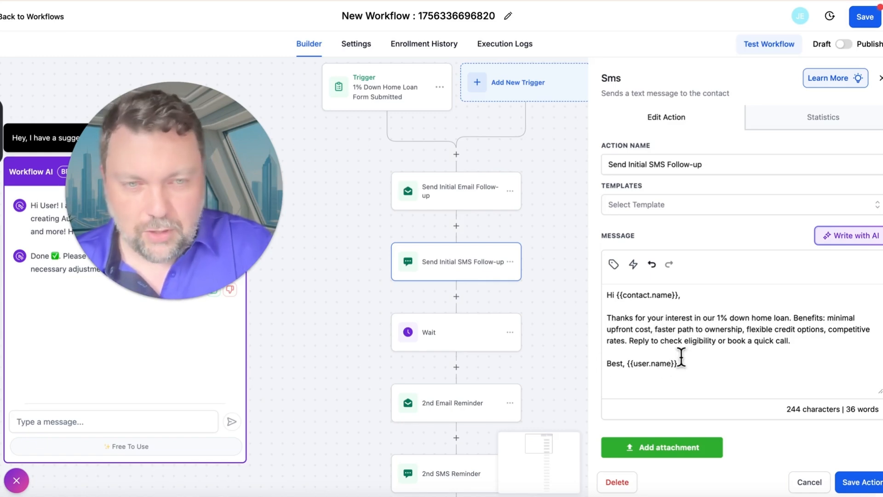
pyautogui.scroll(-5, 536, 281)
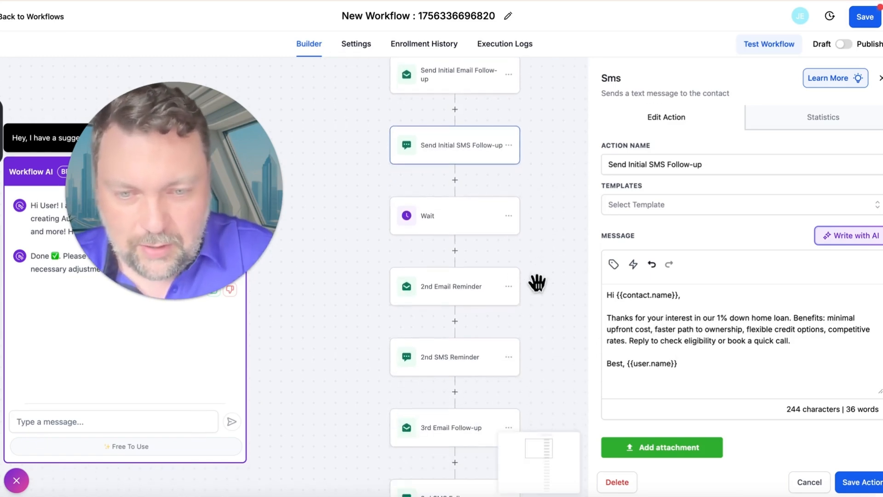
pyautogui.scroll(-12, 536, 282)
pyautogui.scroll(11, 536, 282)
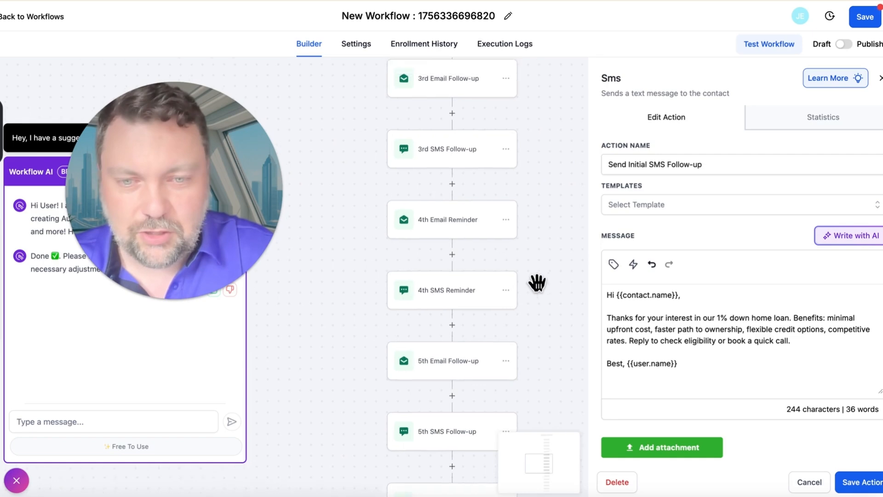
pyautogui.scroll(15, 536, 282)
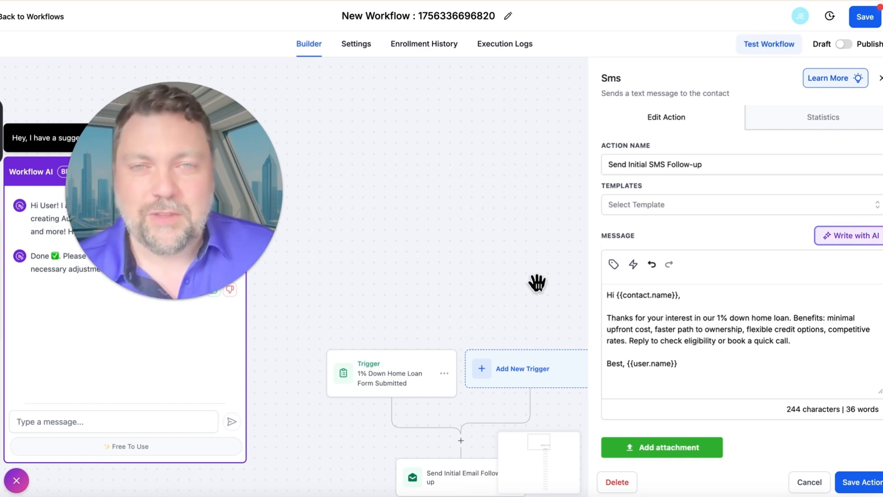
pyautogui.scroll(-6, 537, 282)
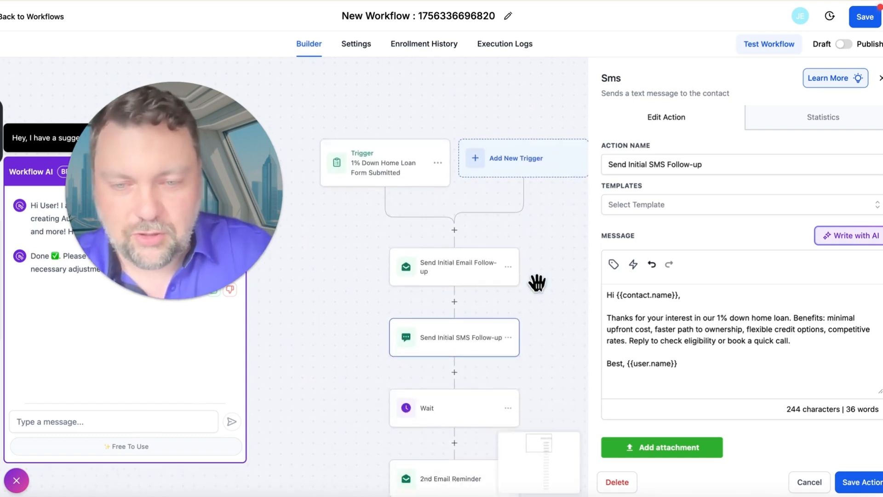
# Copy the Send Initial Email Follow-up action and paste the duplicate directly below the original.
pyautogui.click(505, 200)
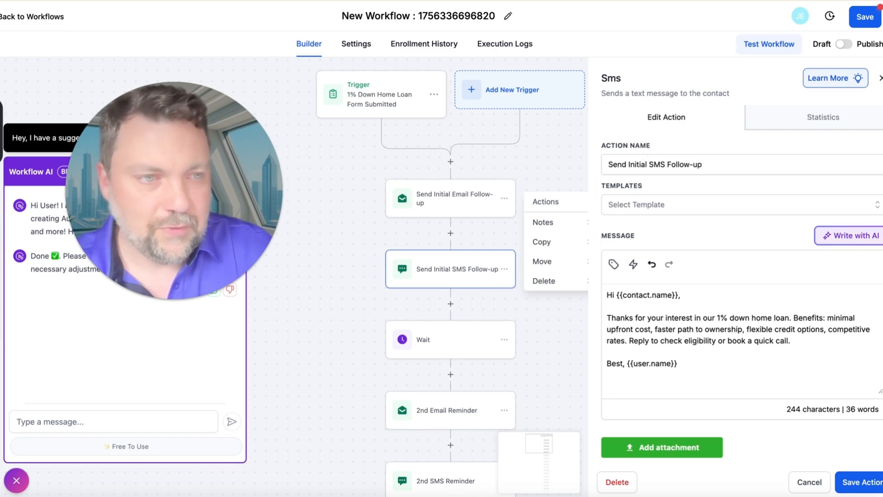
pyautogui.click(879, 77)
pyautogui.click(445, 285)
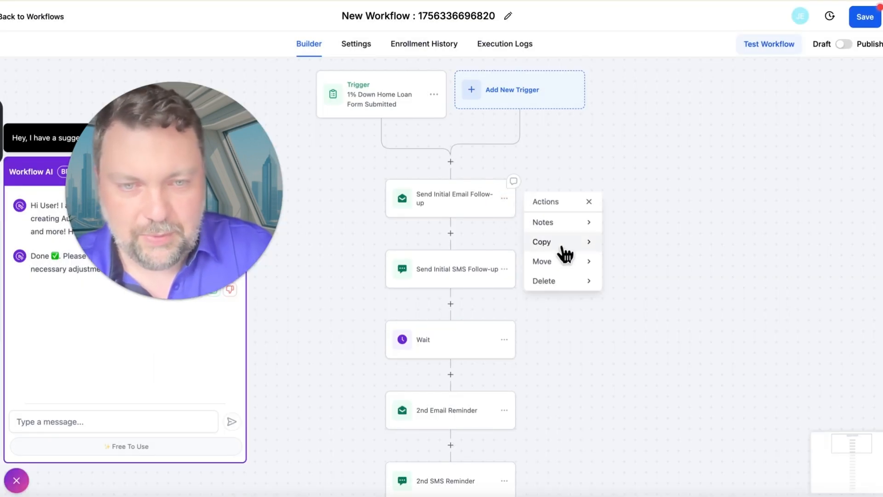
pyautogui.moveTo(572, 246)
pyautogui.click(644, 223)
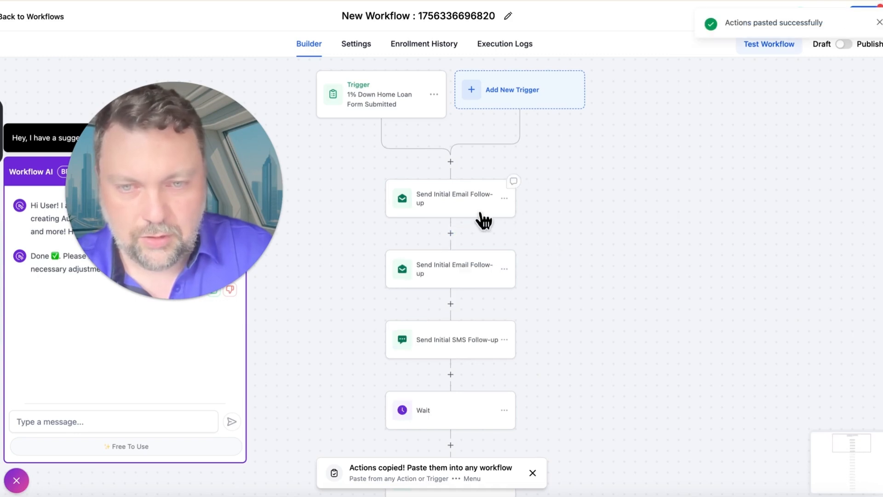
pyautogui.click(504, 269)
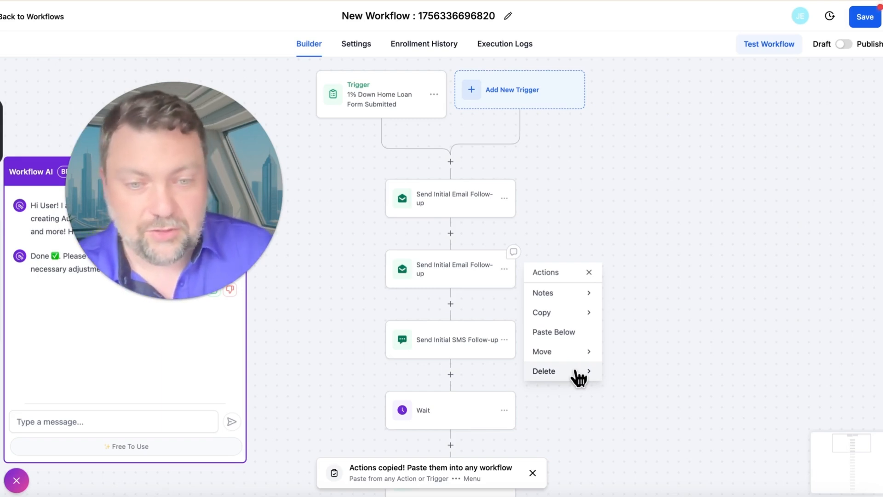
pyautogui.click(586, 215)
# Open the 2nd Email Reminder, read its full message, and look through the remaining follow-ups to the end of the workflow.
pyautogui.scroll(-5, 511, 386)
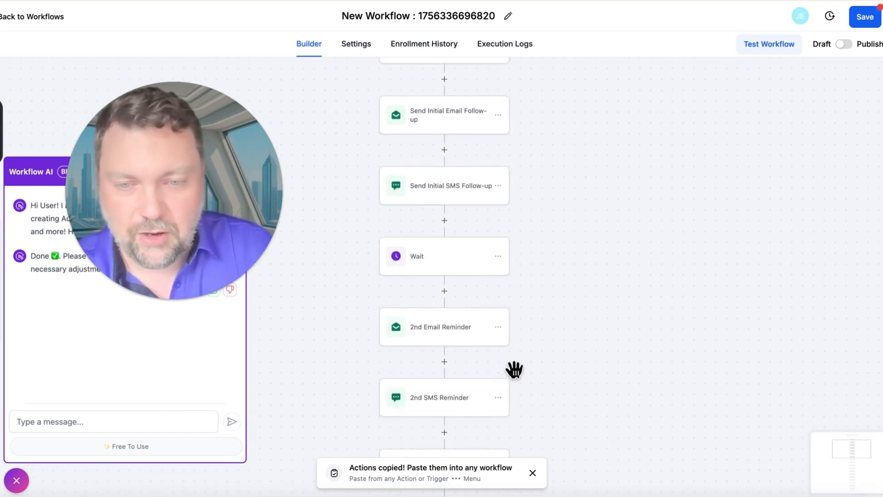
pyautogui.click(449, 331)
pyautogui.scroll(-5, 624, 331)
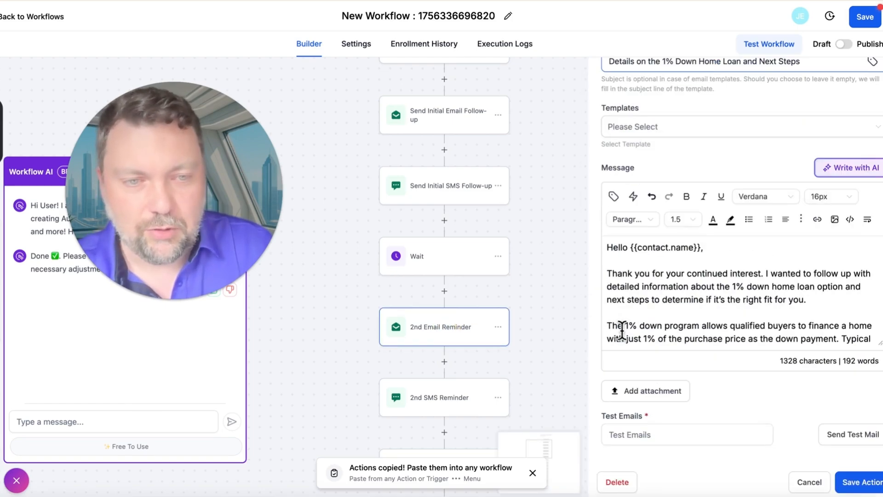
pyautogui.scroll(-3, 676, 305)
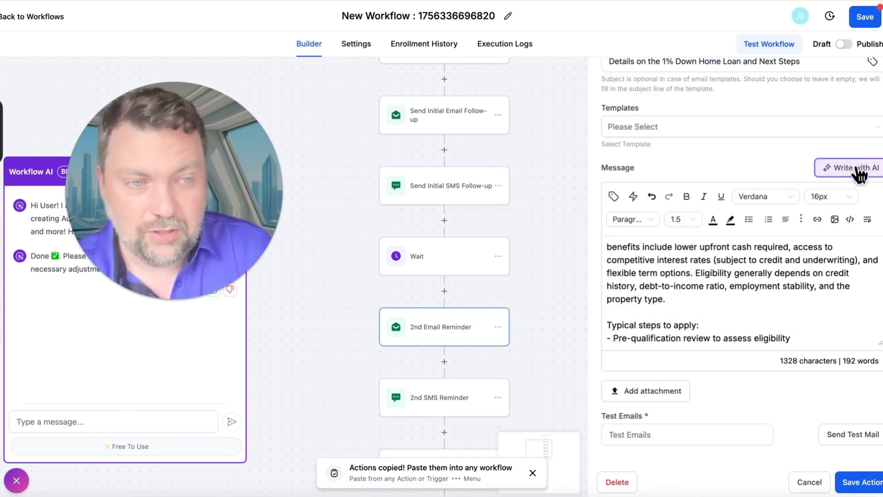
pyautogui.scroll(-5, 803, 261)
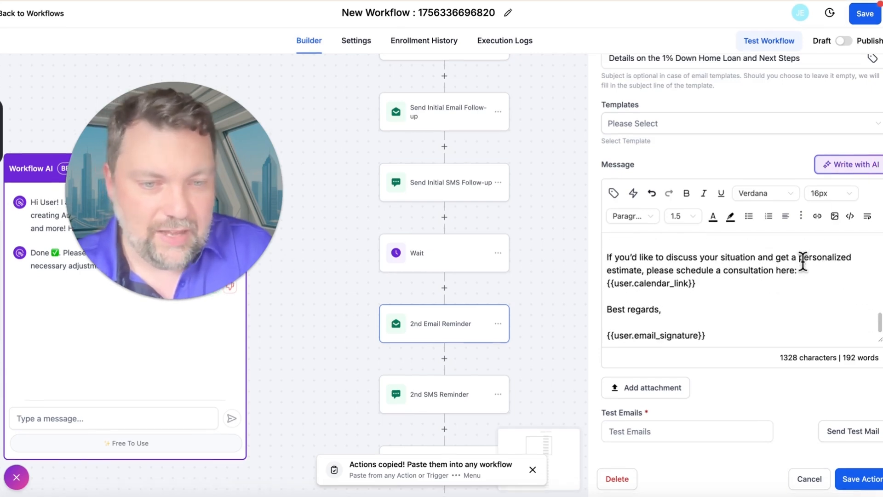
pyautogui.scroll(5, 802, 261)
pyautogui.scroll(3, 803, 261)
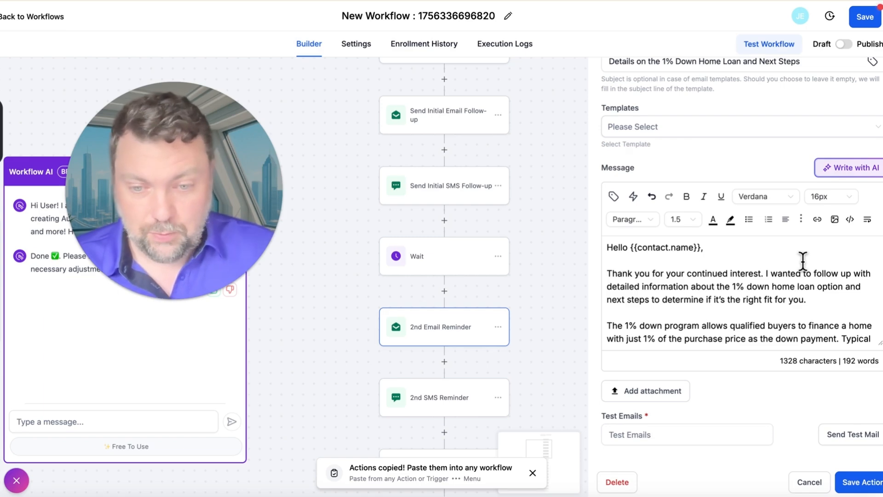
pyautogui.scroll(-10, 540, 297)
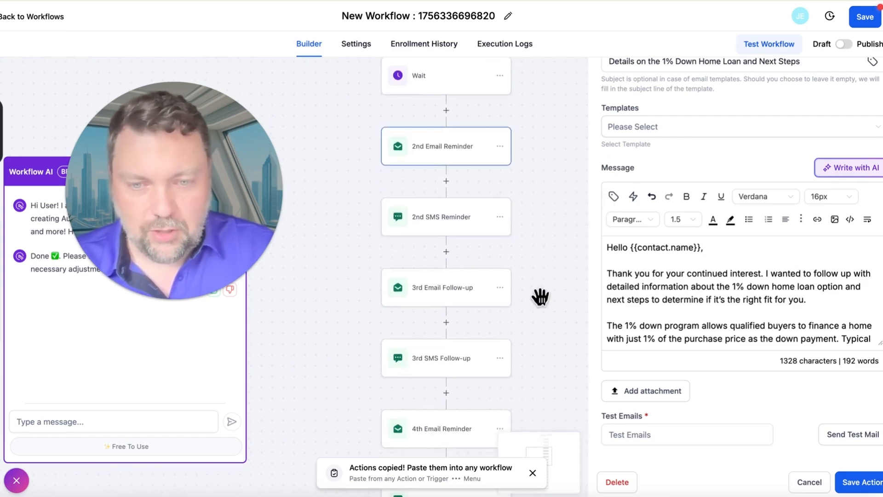
pyautogui.scroll(-8, 540, 297)
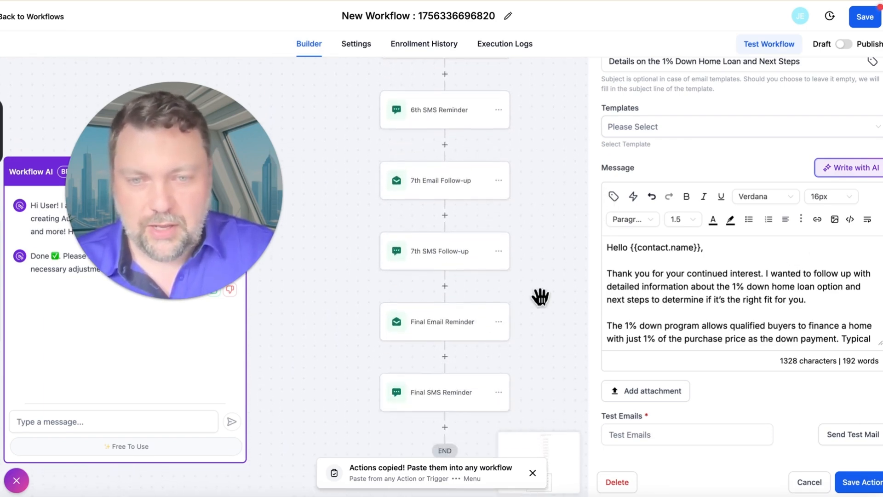
pyautogui.scroll(12, 541, 297)
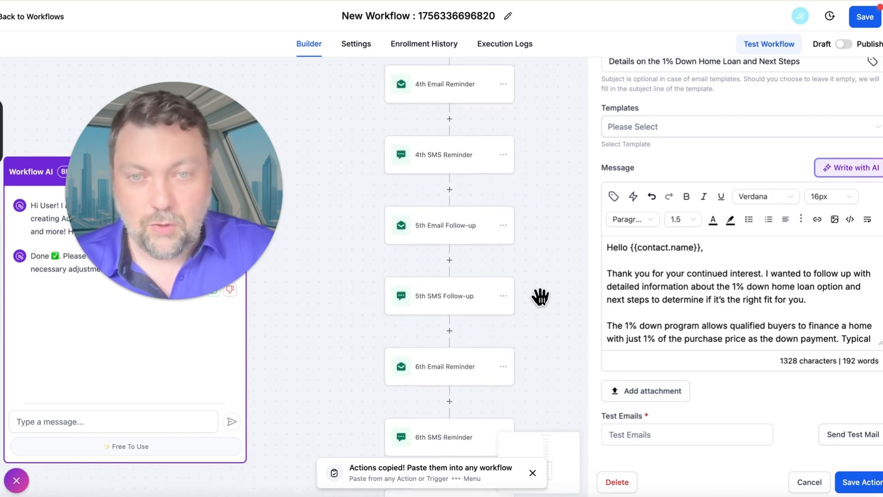
pyautogui.scroll(1, 541, 296)
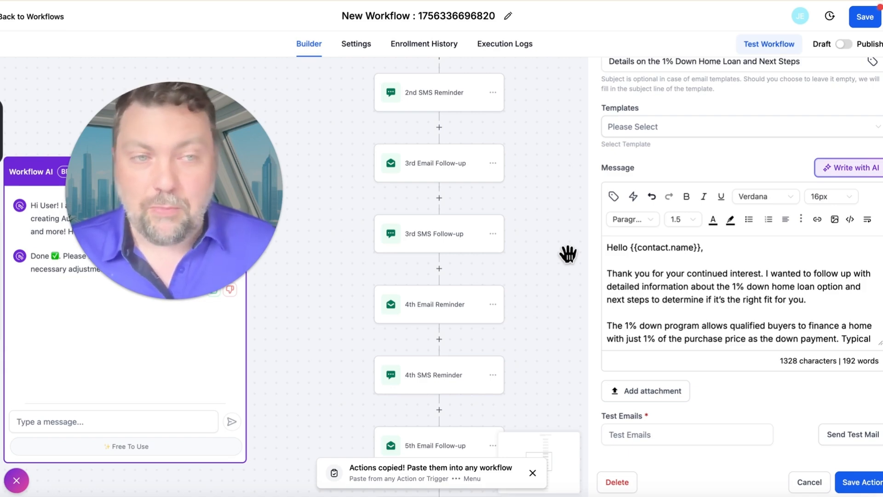
# Return to the workflow list, discarding the unsaved changes, and start another workflow built with AI.
pyautogui.click(23, 17)
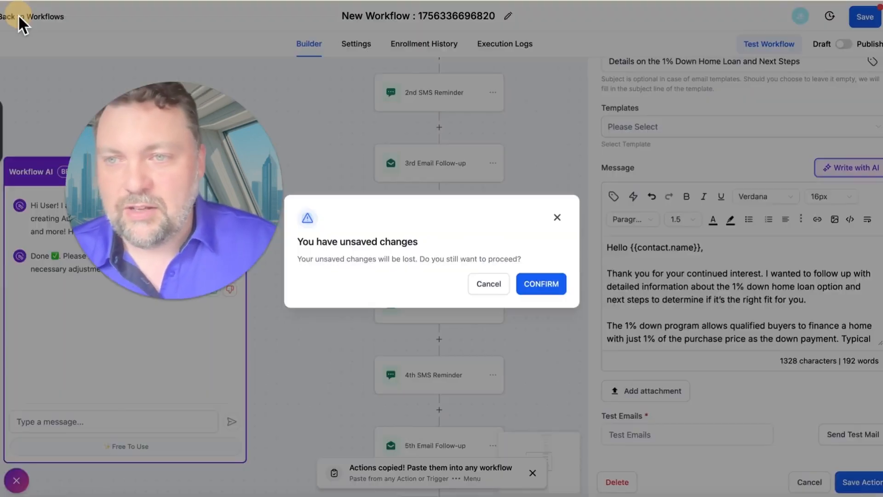
pyautogui.click(543, 284)
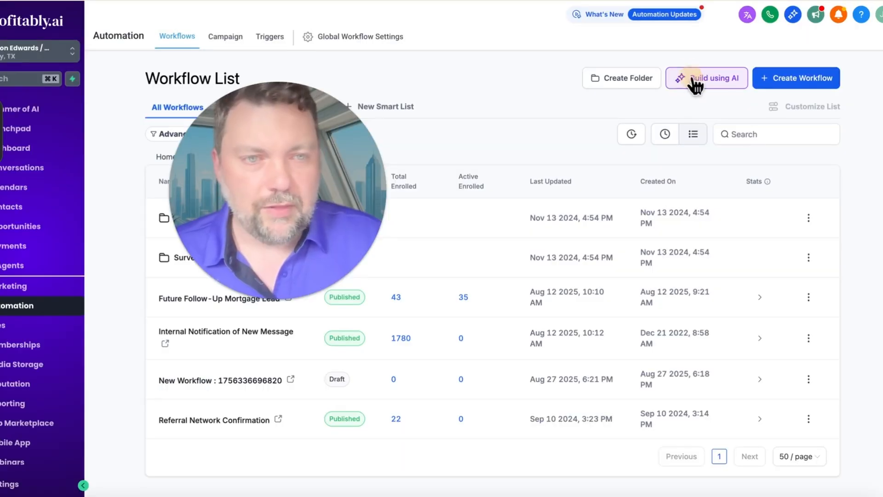
pyautogui.click(704, 78)
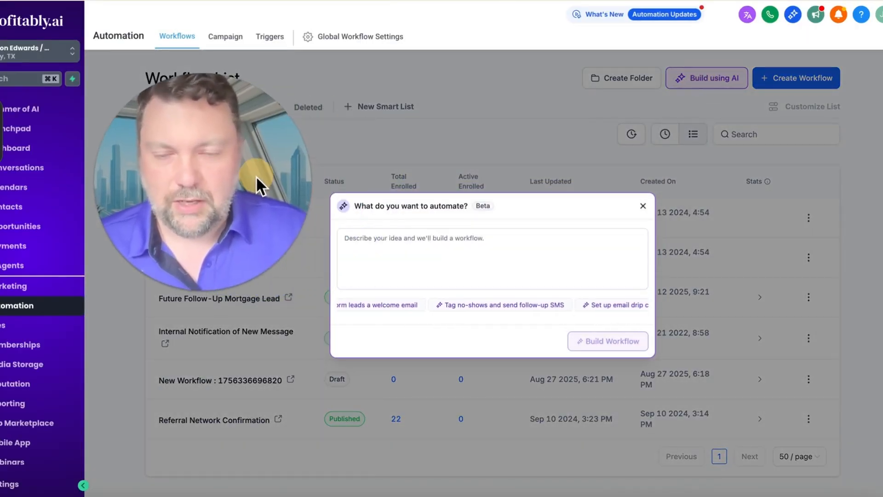
# Describe a 50-week series of 50 texts and 50 emails for unresponsive 1% down form leads, sent weekly 9AM to 7PM except Sunday, stopping on reply.
pyautogui.click(387, 249)
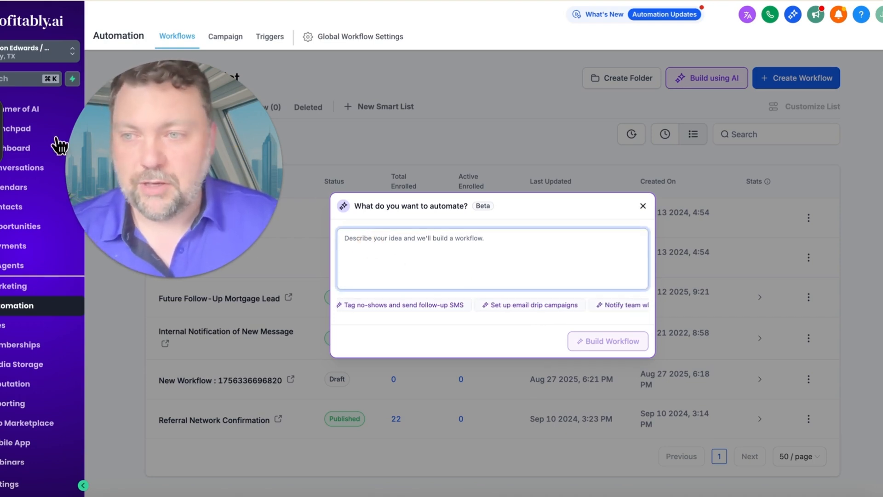
pyautogui.press('super+v')
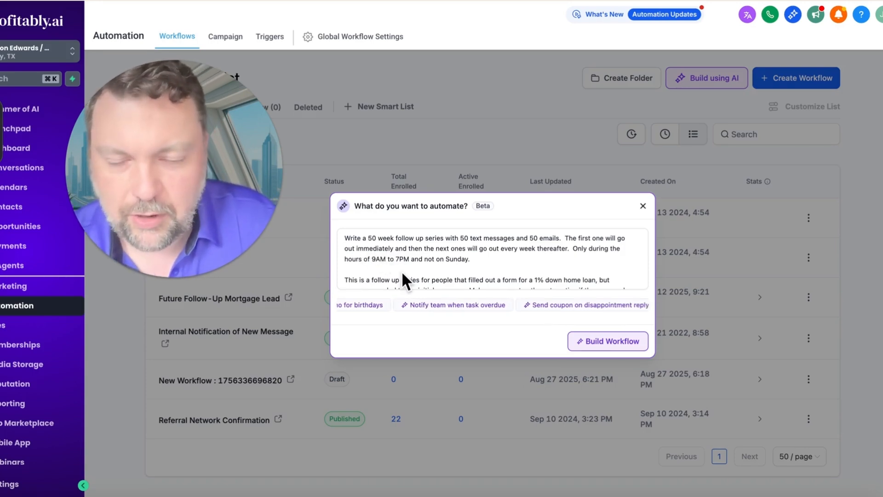
pyautogui.scroll(-2, 401, 275)
pyautogui.scroll(2, 401, 270)
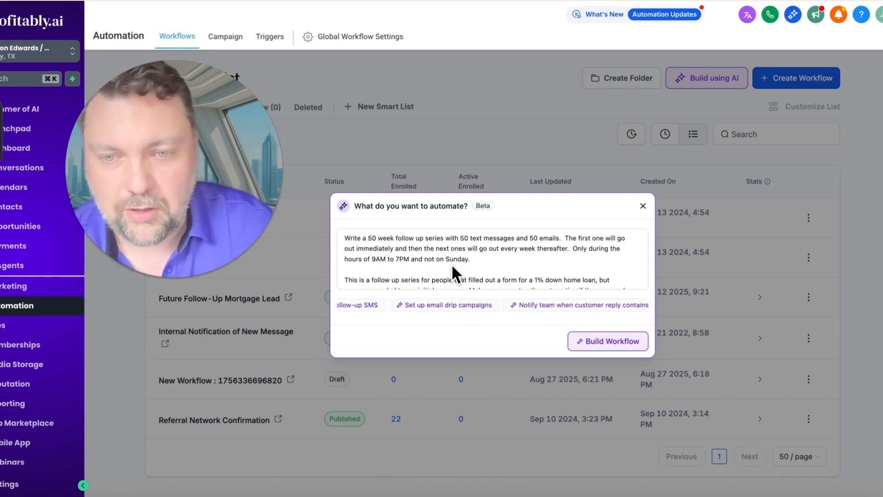
pyautogui.scroll(-1, 453, 266)
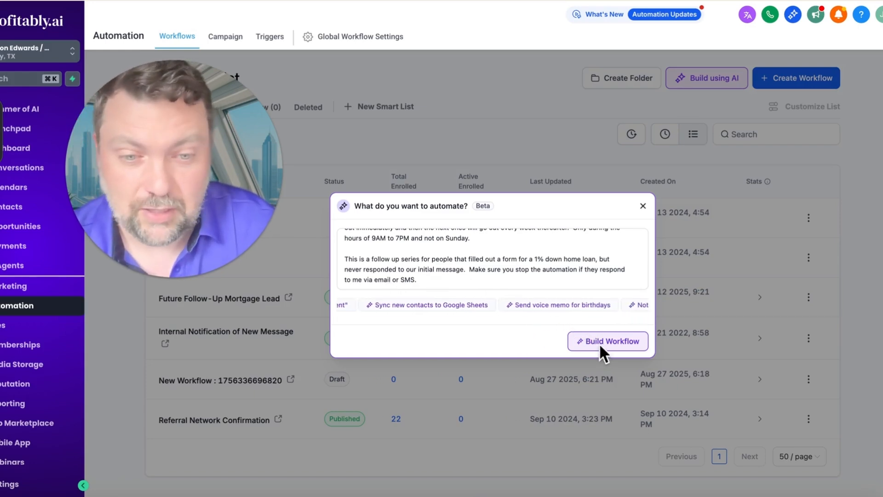
# Generate the workflow from the 50-week series description and look over its first email and SMS actions.
pyautogui.click(599, 343)
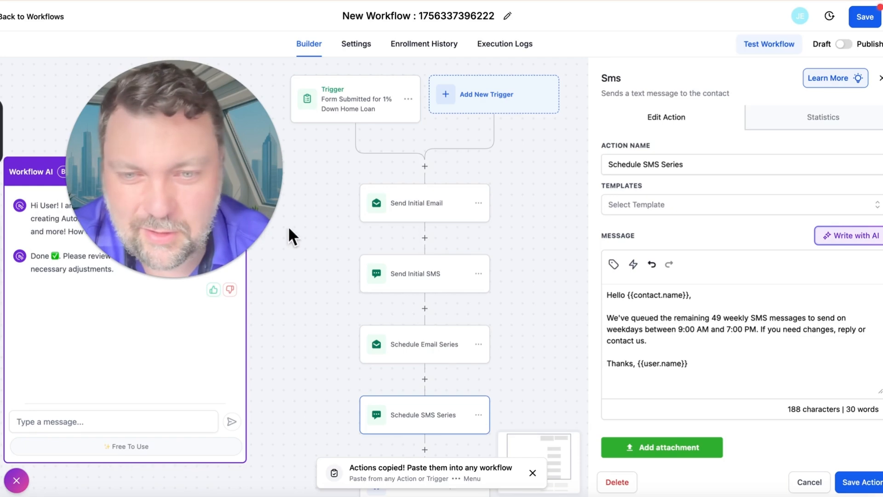
pyautogui.scroll(-1, 312, 227)
pyautogui.scroll(-2, 312, 228)
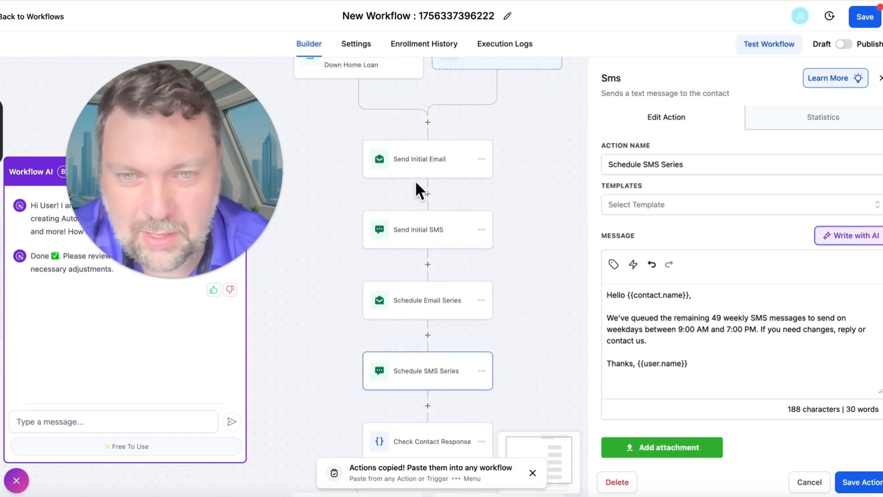
pyautogui.click(415, 159)
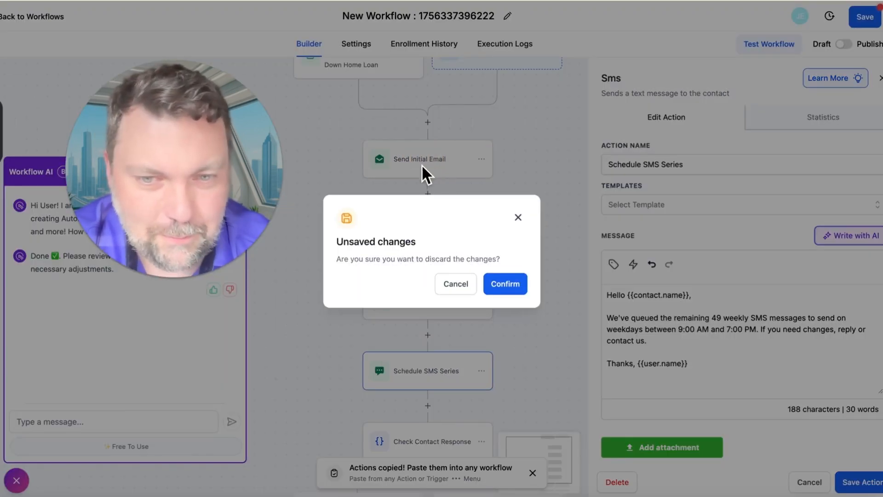
pyautogui.click(513, 213)
pyautogui.scroll(-5, 432, 240)
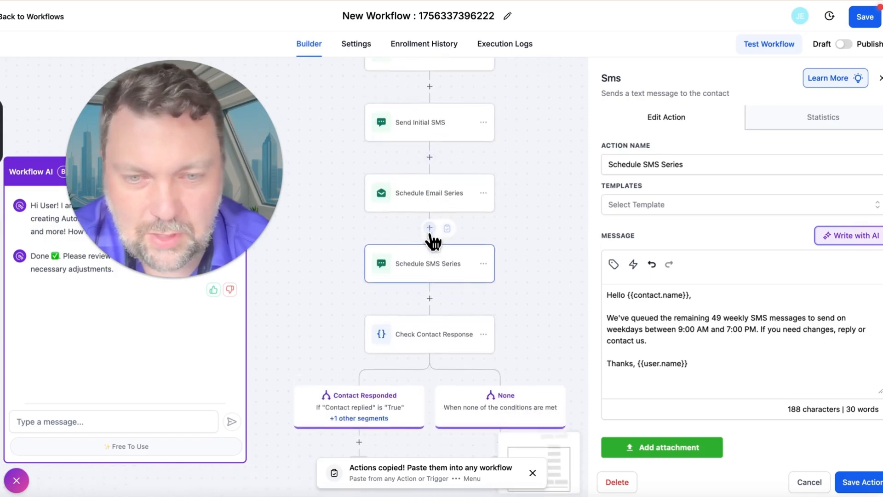
pyautogui.click(435, 254)
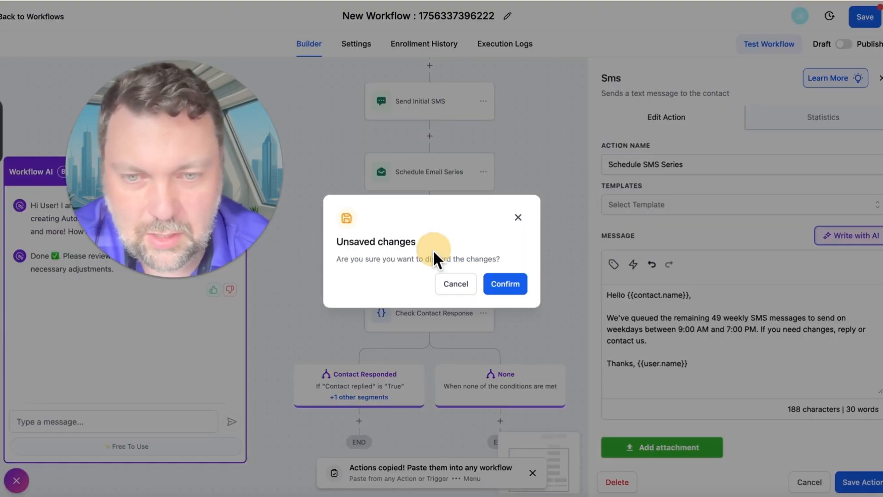
pyautogui.click(517, 213)
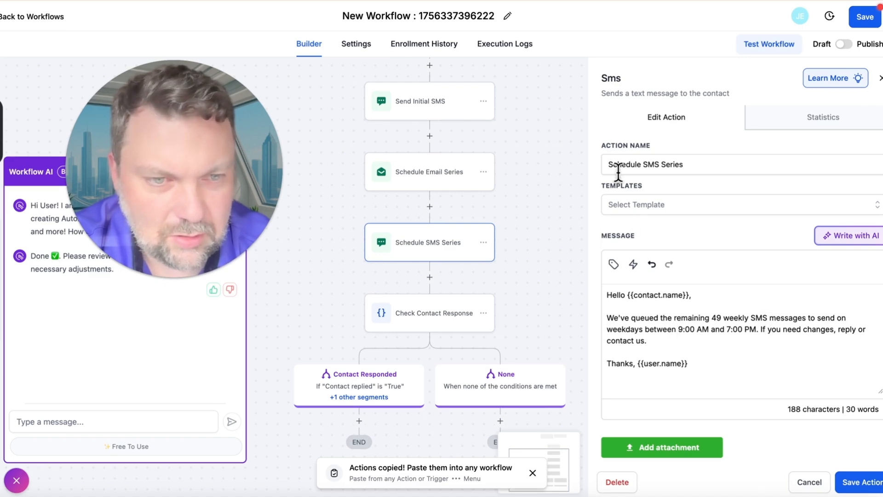
# Review the Schedule SMS Series message and settings, and examine the generated sequence between the form trigger and the contact response check.
pyautogui.scroll(-3, 630, 202)
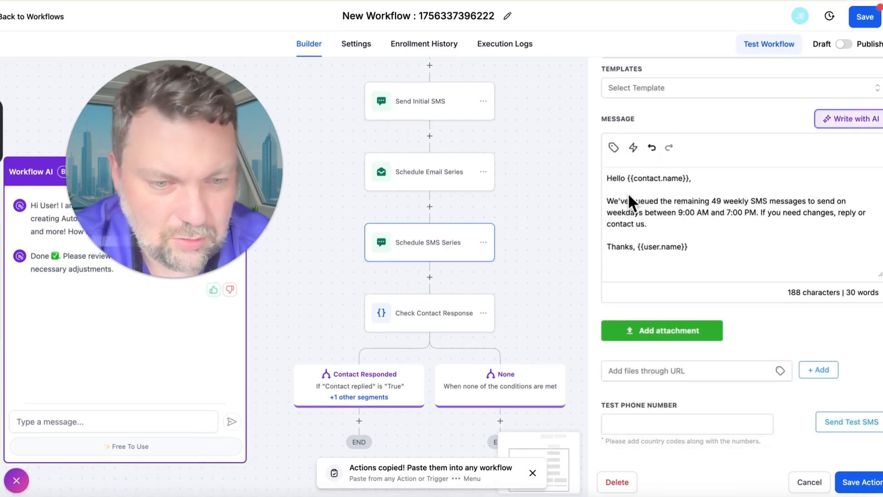
pyautogui.scroll(3, 628, 192)
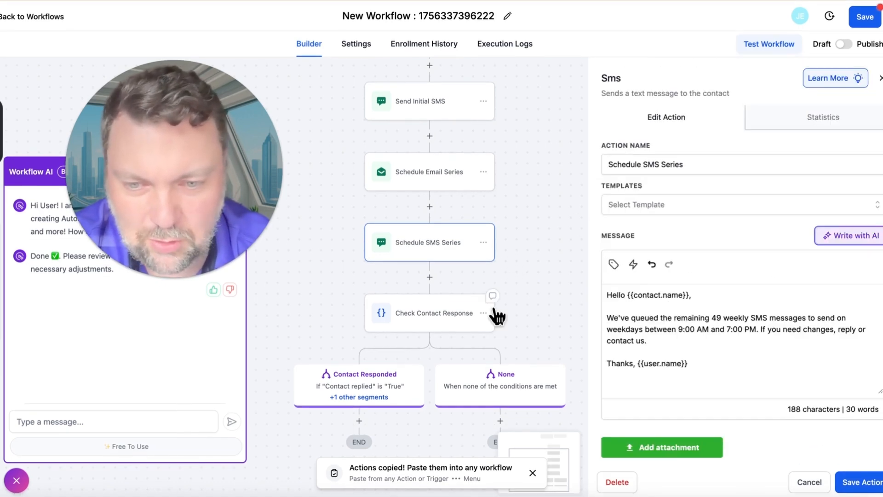
pyautogui.scroll(-3, 489, 250)
pyautogui.scroll(5, 491, 251)
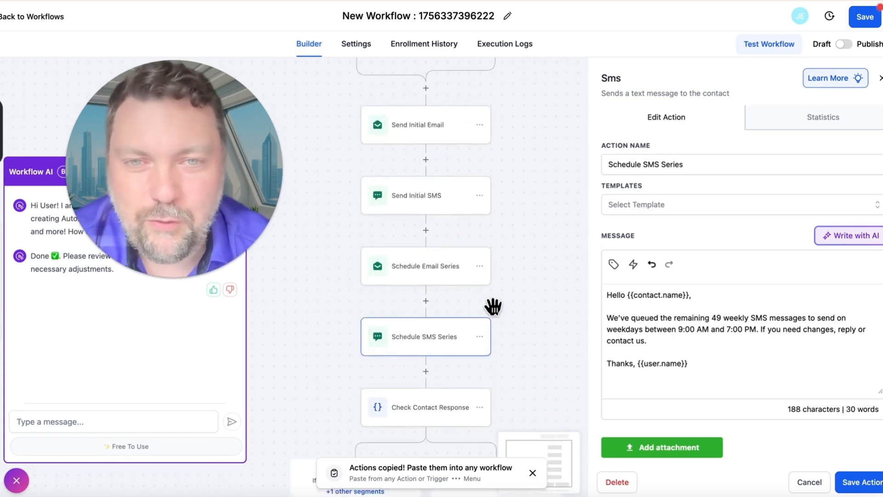
pyautogui.scroll(2, 492, 250)
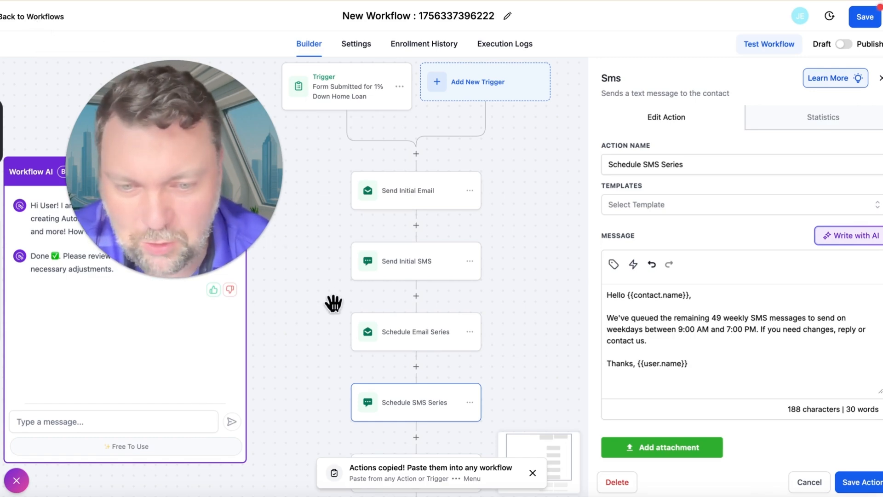
pyautogui.scroll(1, 333, 303)
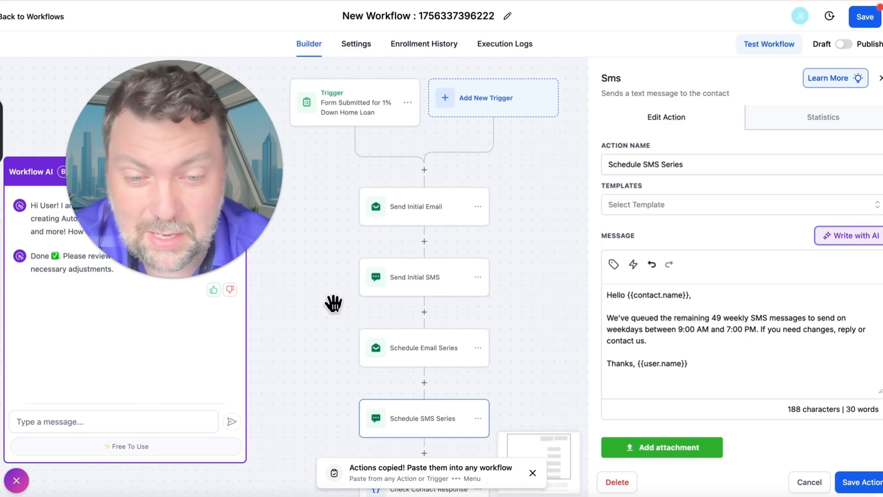
pyautogui.scroll(3, 334, 304)
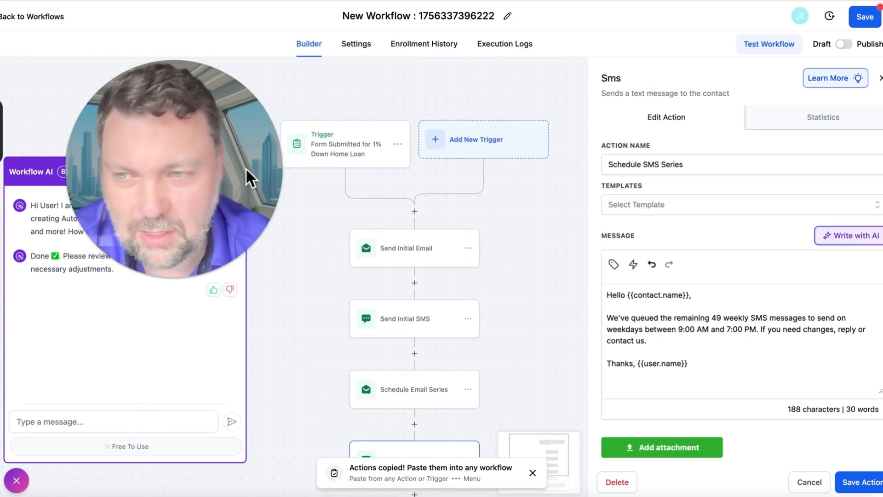
# Close the Workflow AI chat to clear the workflow canvas.
pyautogui.moveTo(213, 158); pyautogui.dragTo(472, 144)
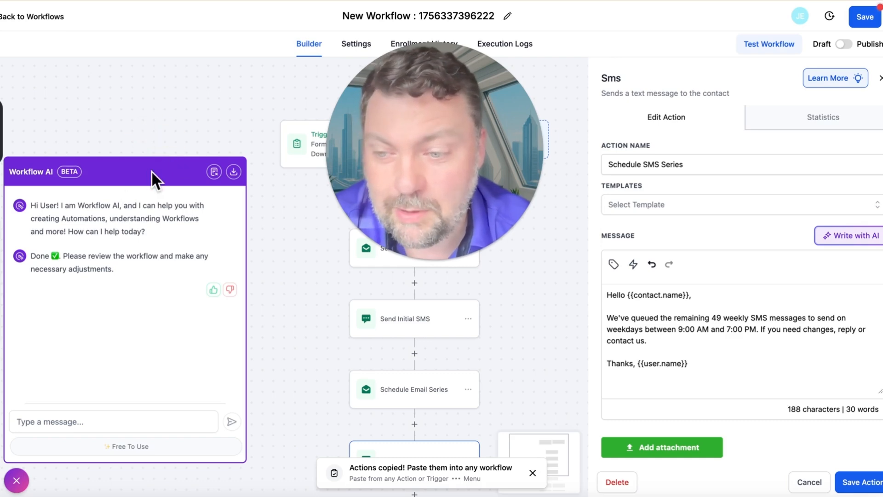
pyautogui.click(16, 480)
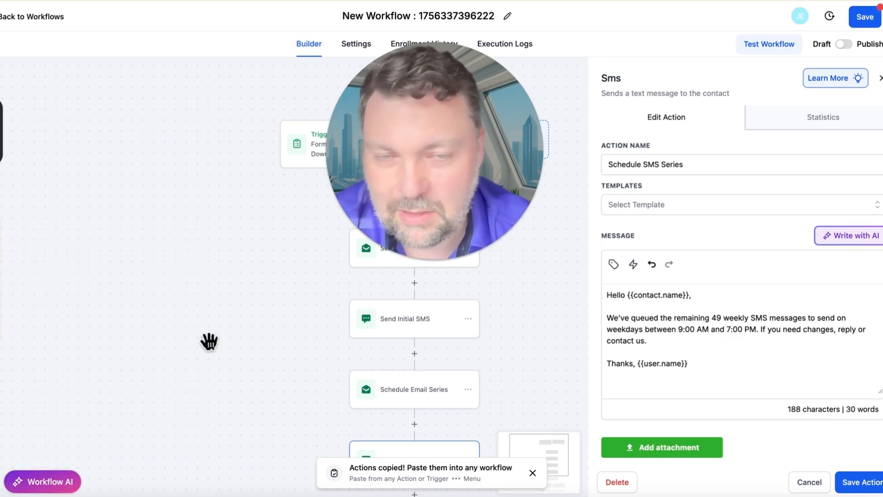
pyautogui.moveTo(454, 148); pyautogui.dragTo(185, 248)
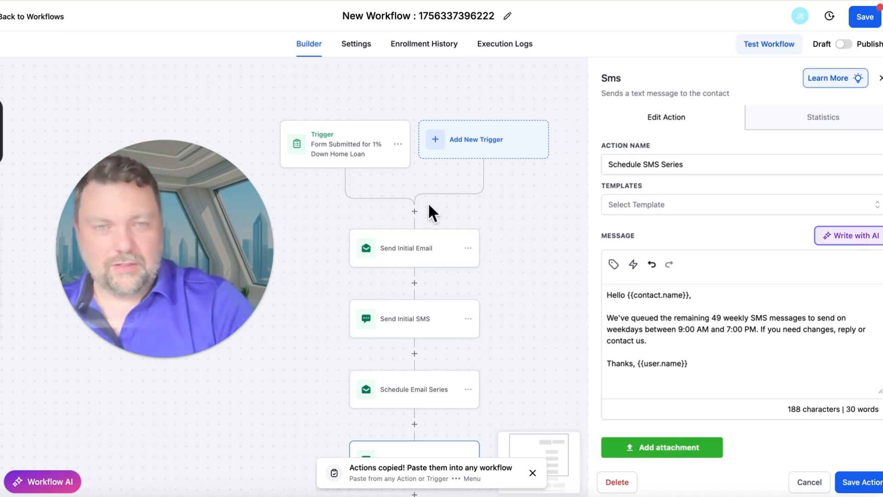